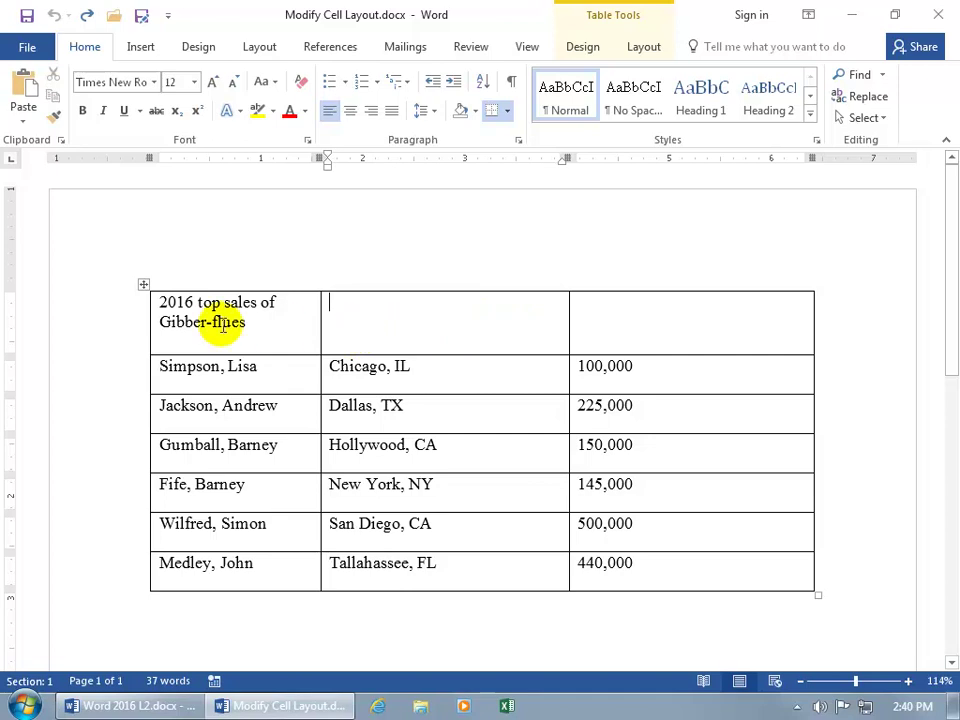
- Merge the three cells of the table's first row into a single title cell
left_click_drag(159, 303, 646, 313)
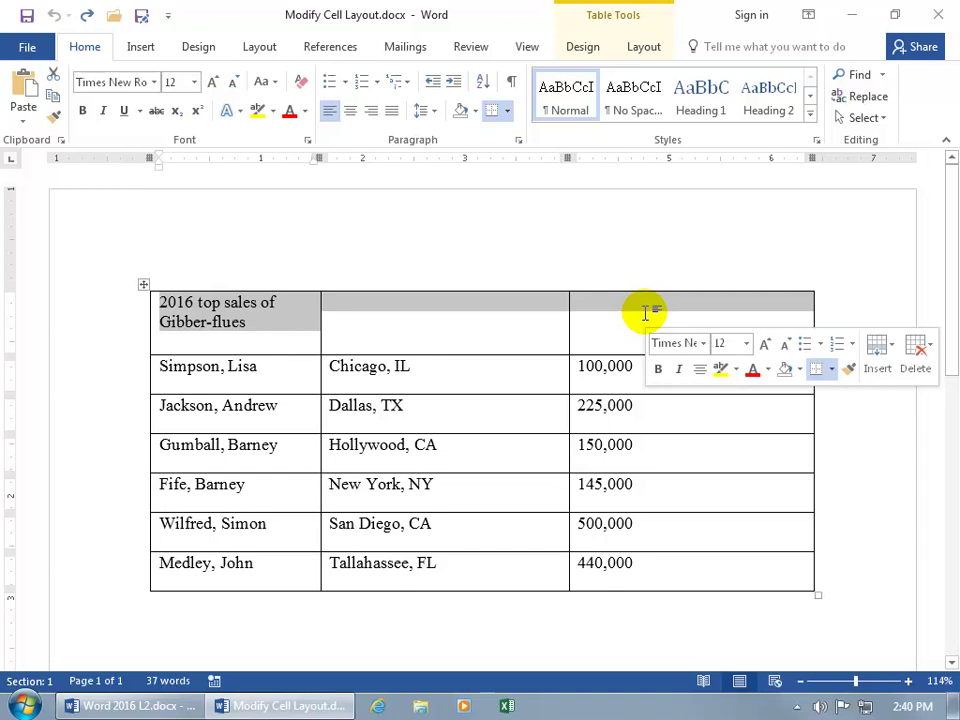
right_click(512, 309)
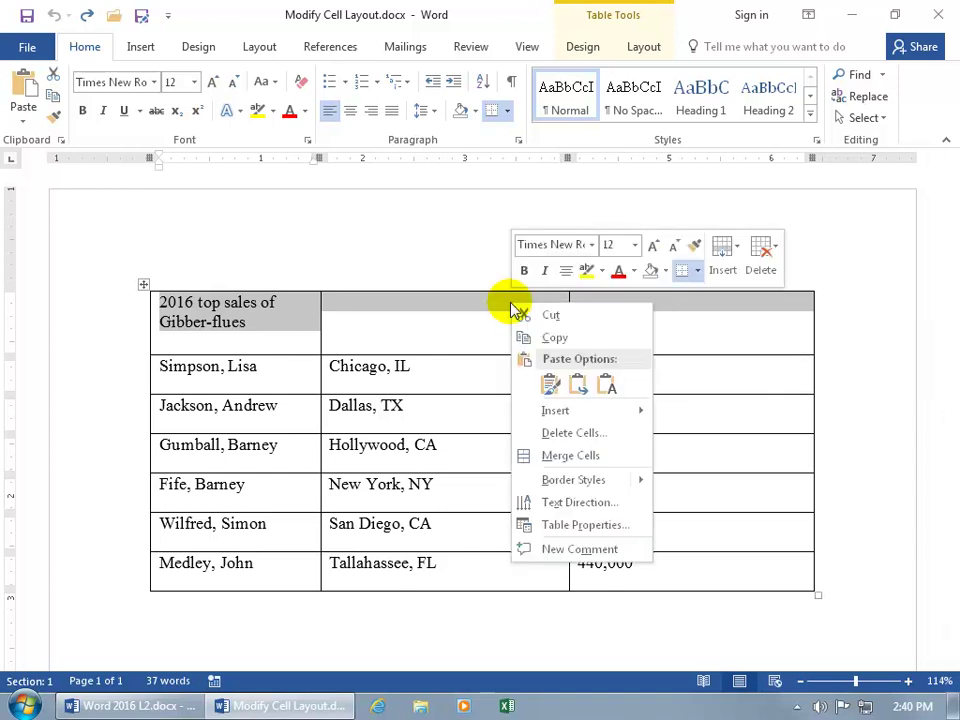
left_click(554, 454)
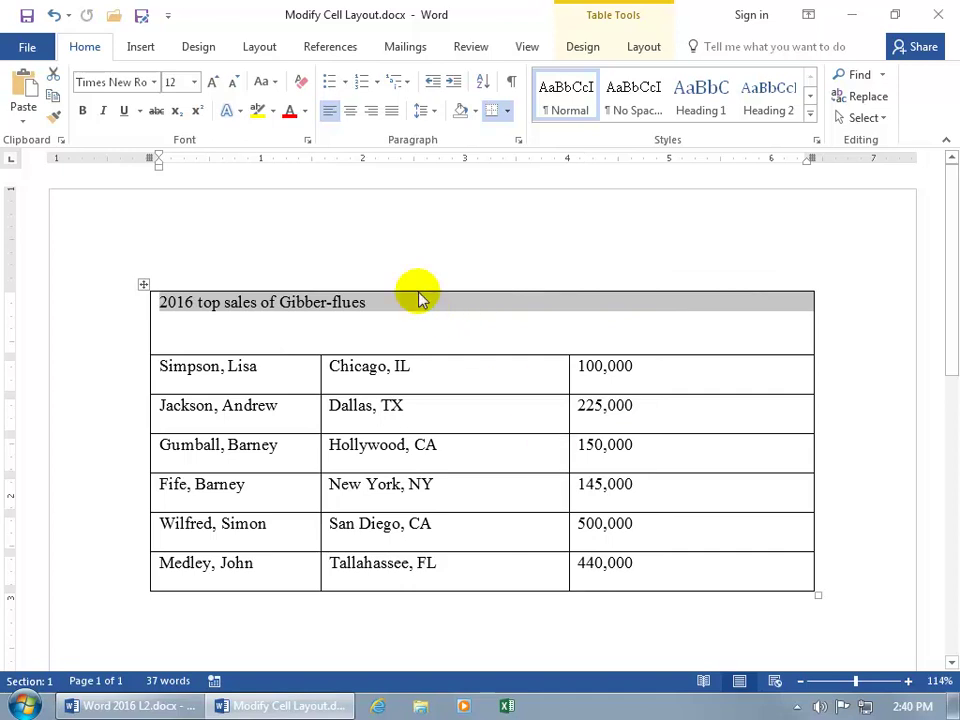
left_click(53, 15)
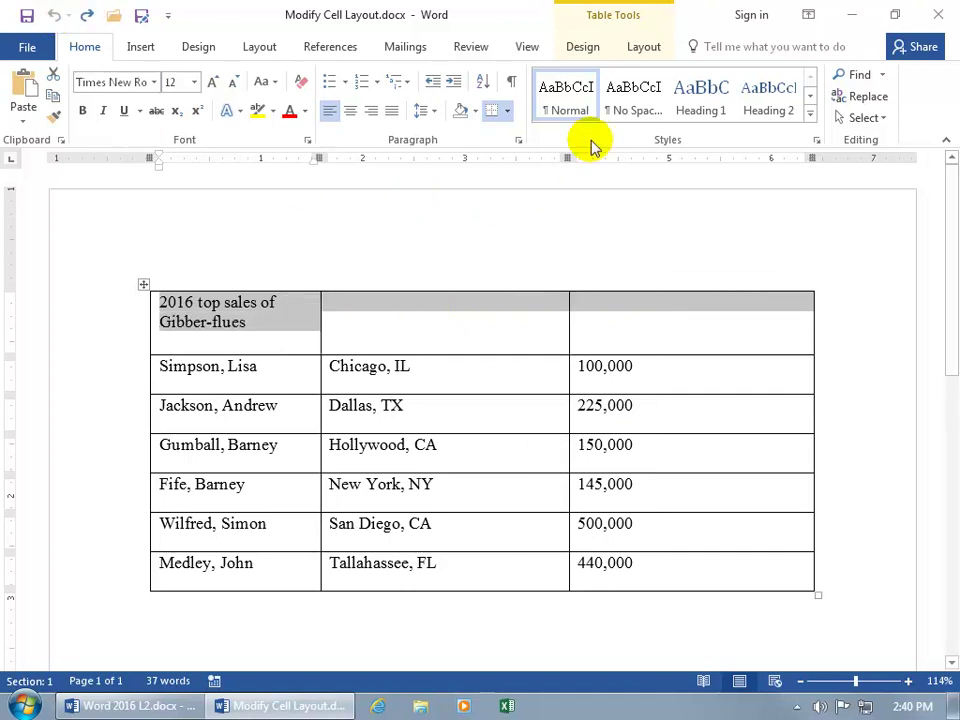
left_click(643, 50)
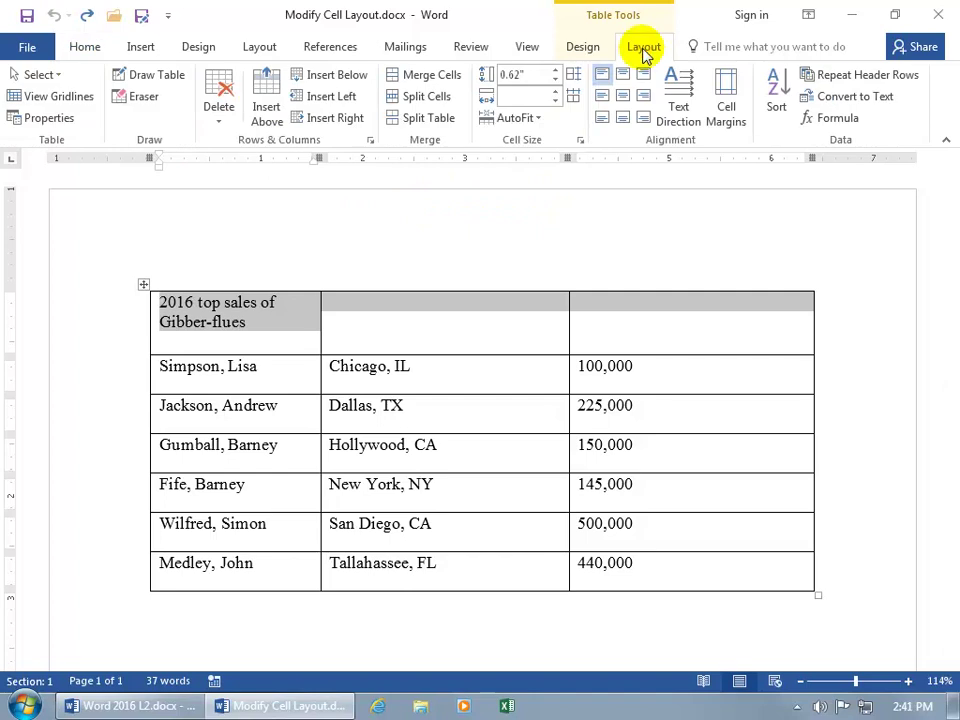
left_click(450, 84)
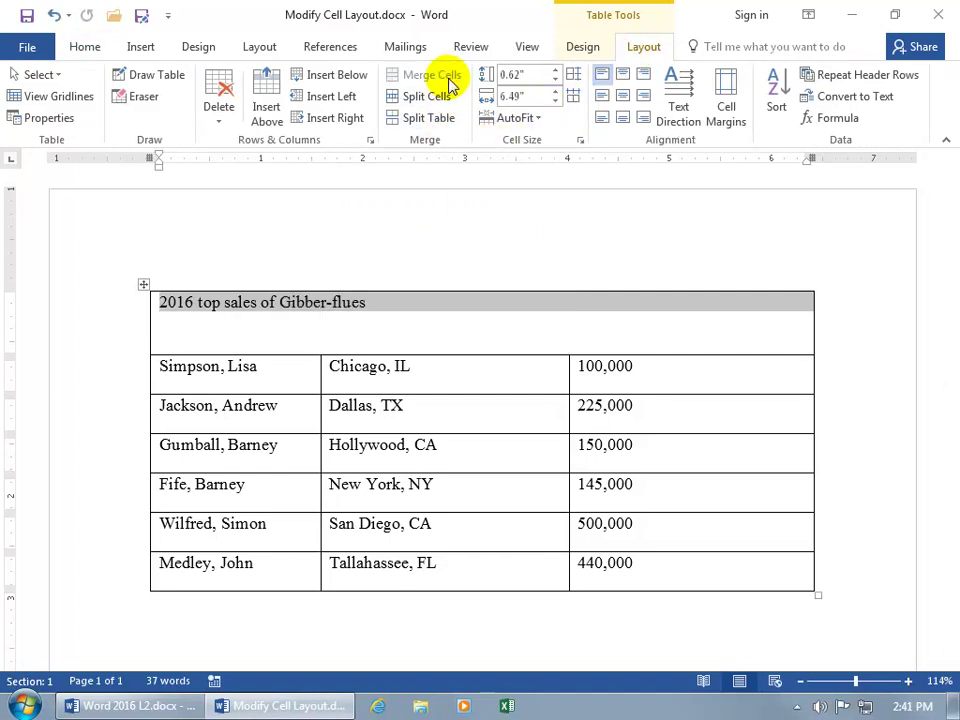
- Split the merged title cell into 5 columns and 1 row, and merge the resulting cells back together
left_click(432, 302)
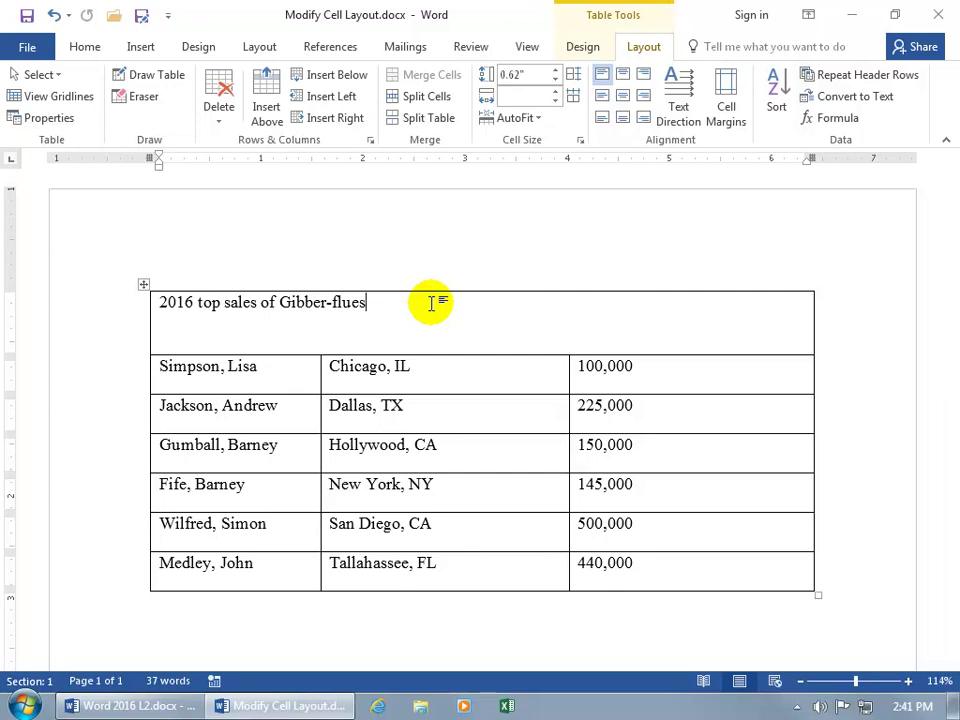
right_click(432, 304)
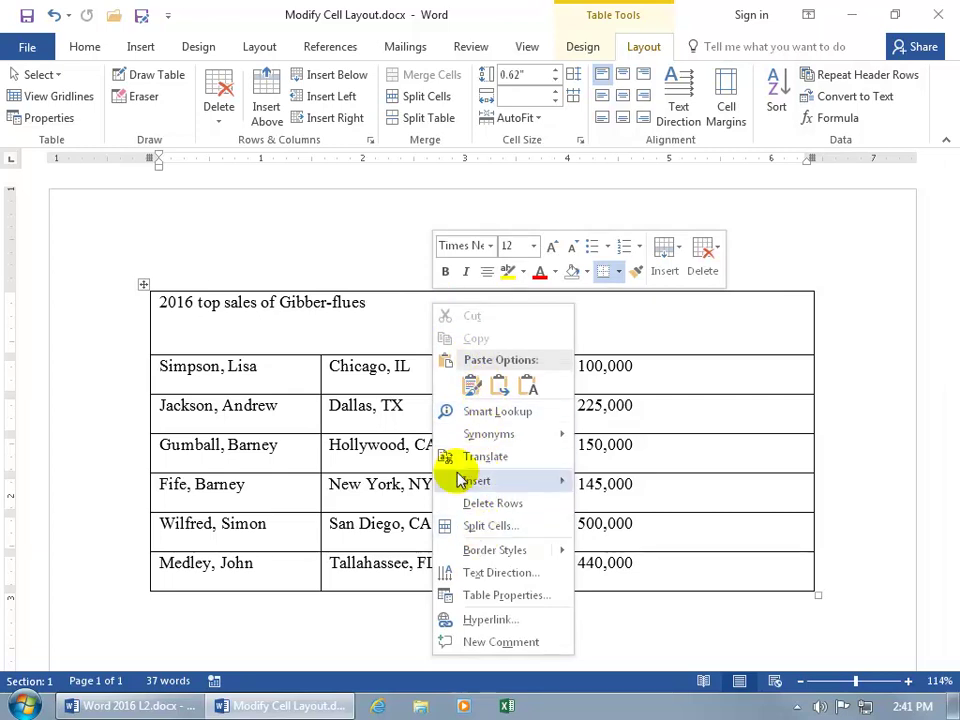
left_click(432, 97)
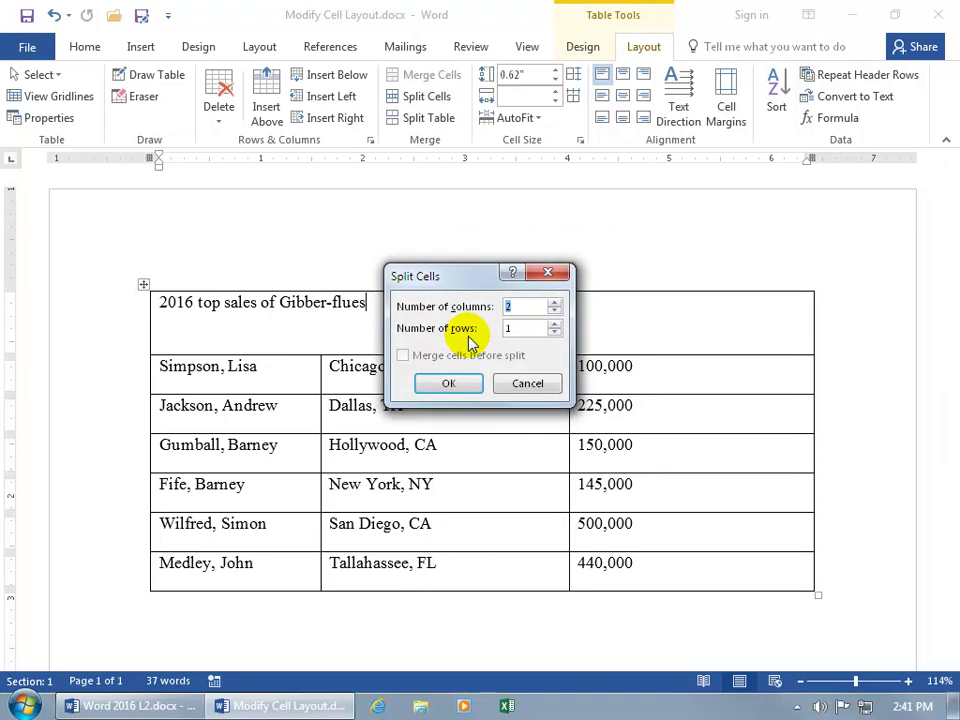
left_click(555, 302)
left_click(555, 302)
left_click(555, 302)
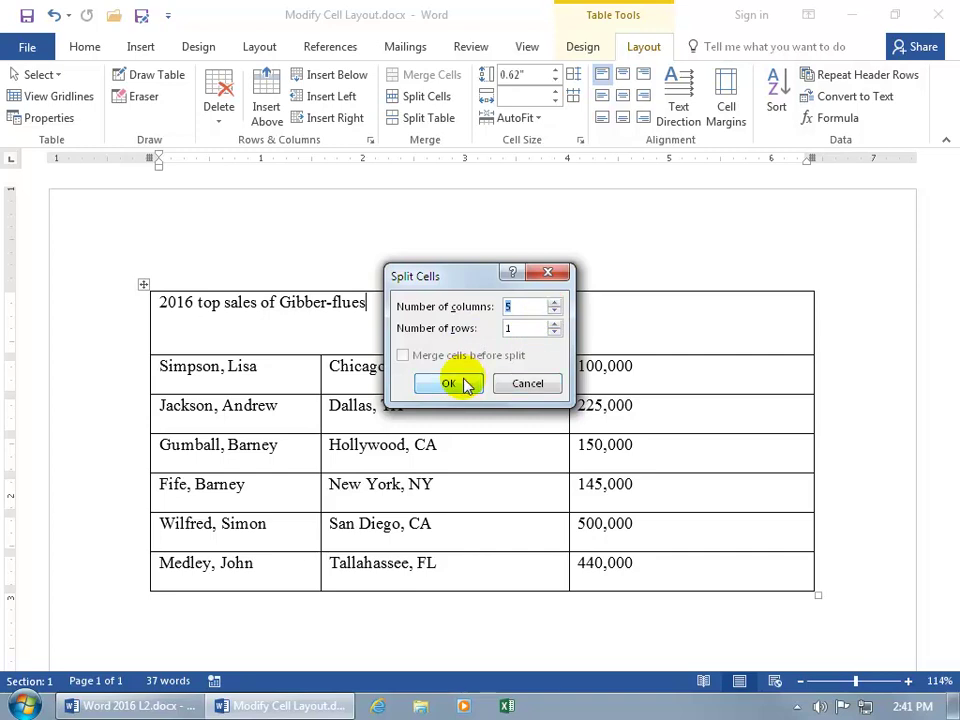
left_click(463, 385)
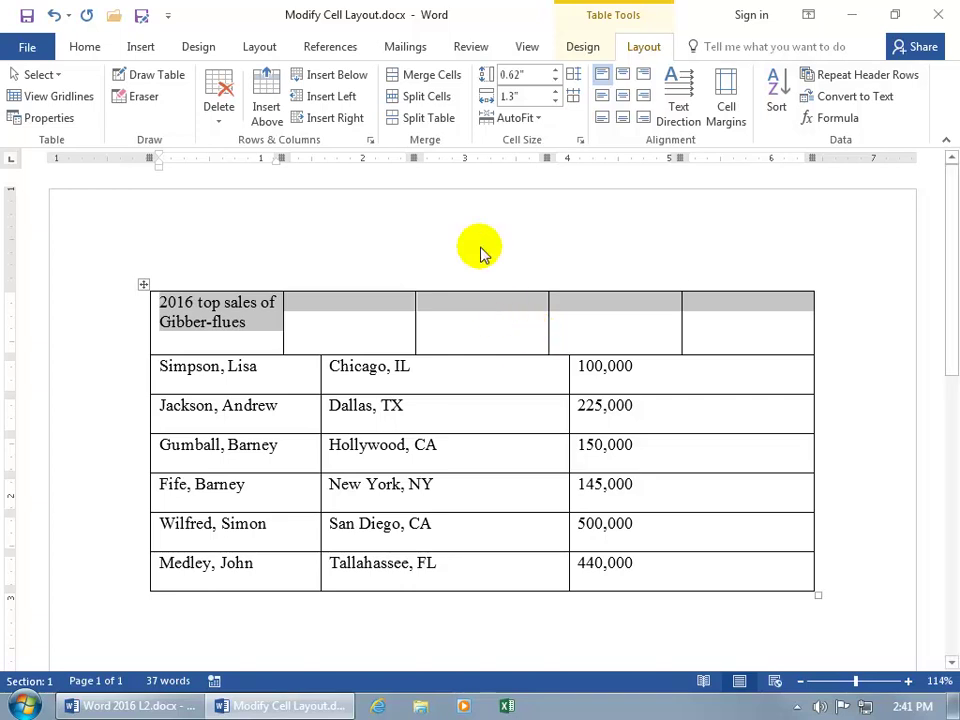
left_click(434, 80)
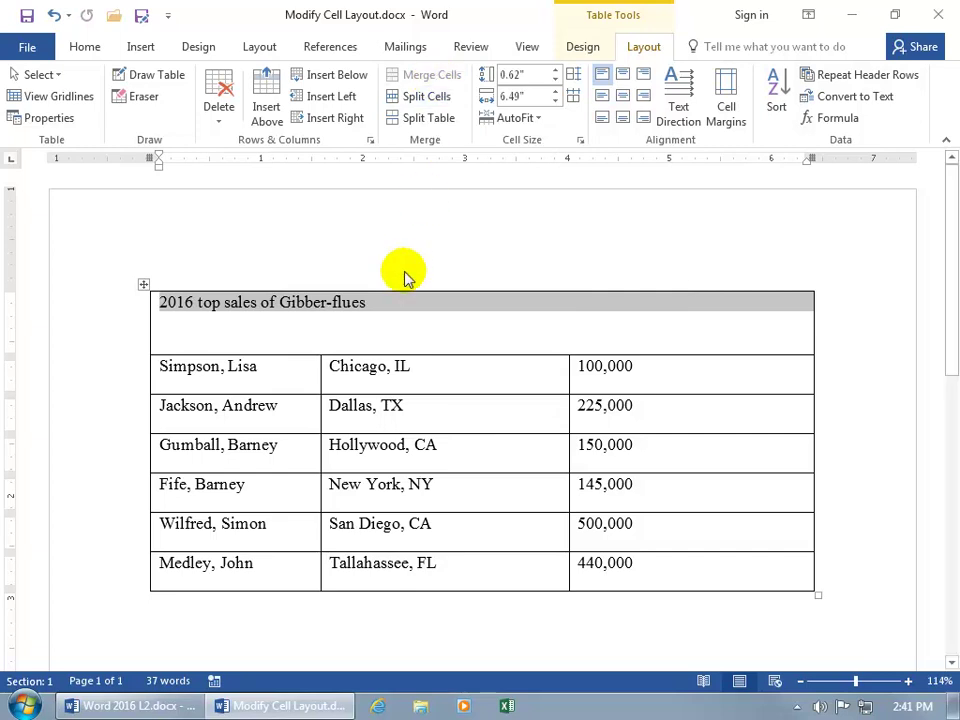
- Split the title cell into 3 columns and 1 row with cells merged before the split
right_click(403, 307)
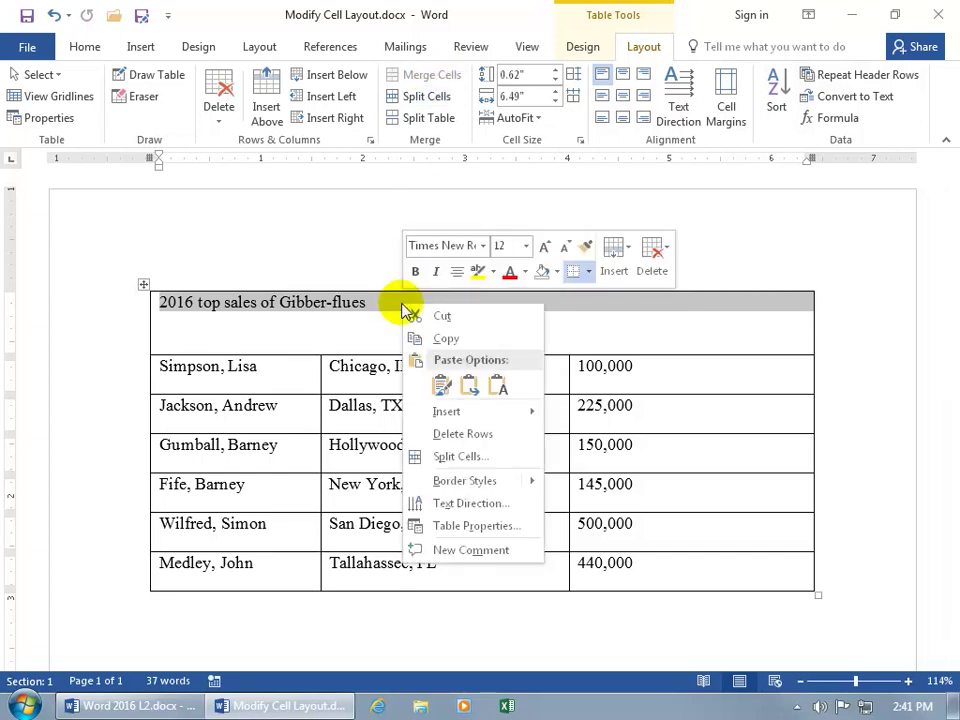
left_click(430, 455)
left_click(553, 303)
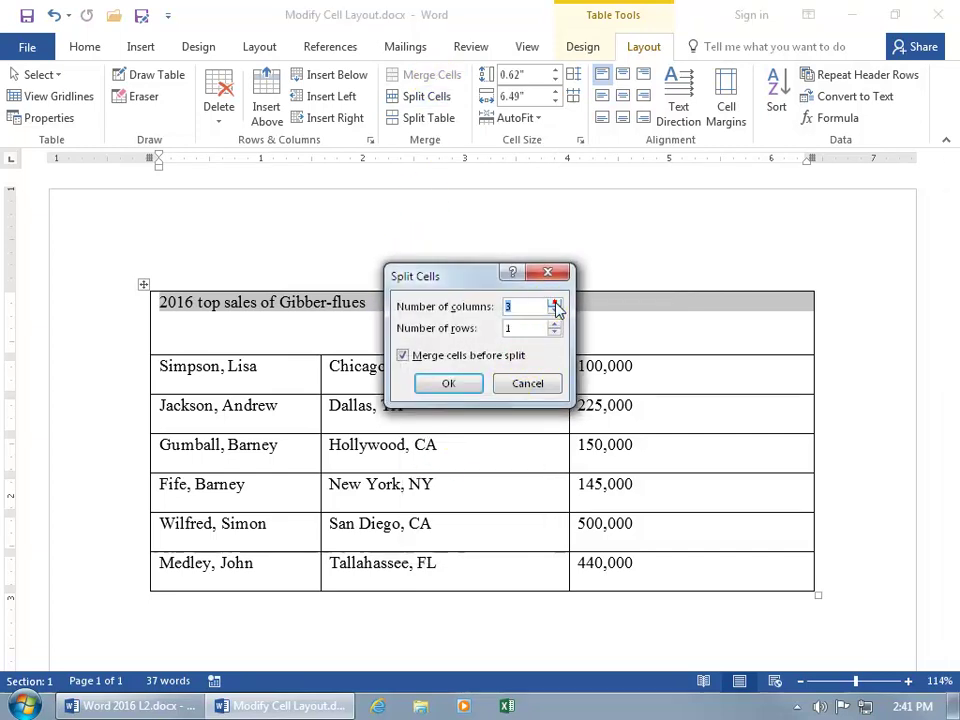
left_click(449, 384)
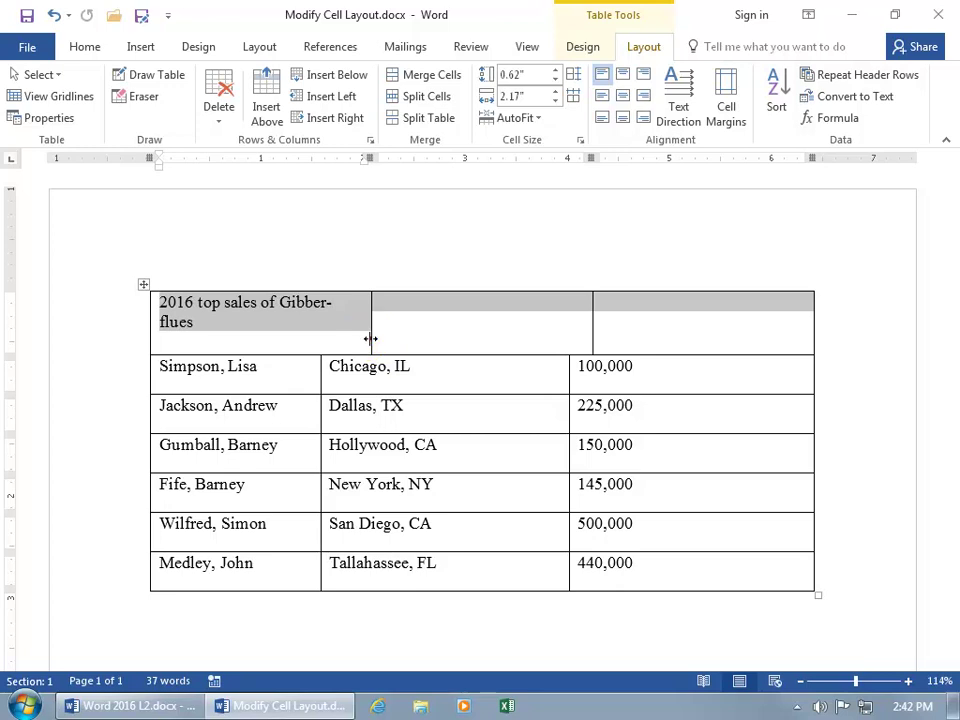
- Line up the title row's two inner borders with the column borders below, and merge its three cells again
left_click_drag(371, 338, 321, 335)
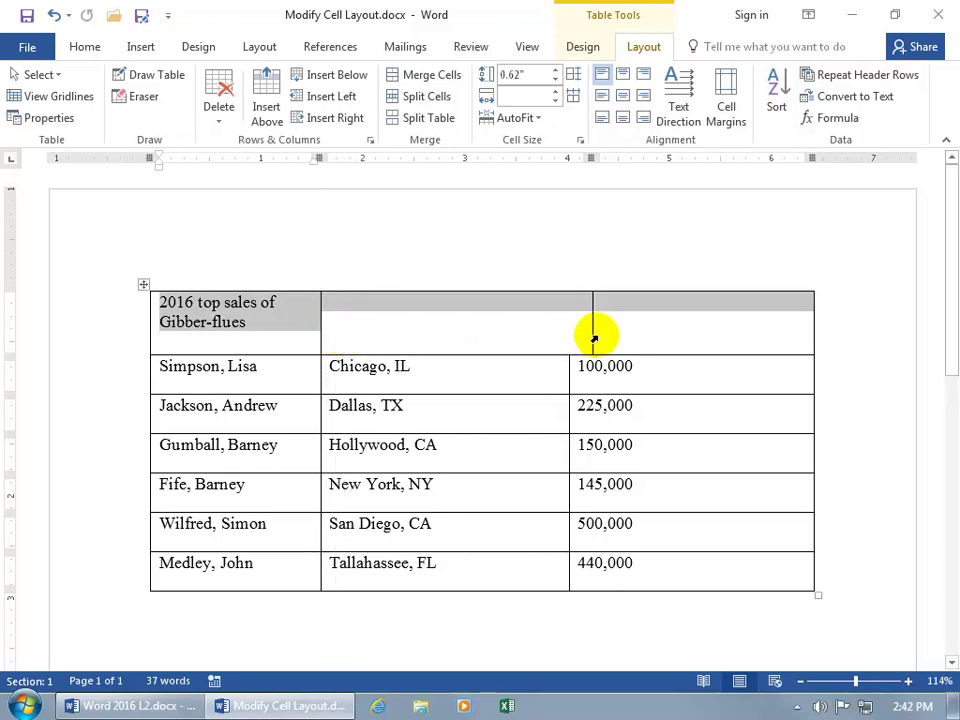
left_click_drag(591, 333, 569, 336)
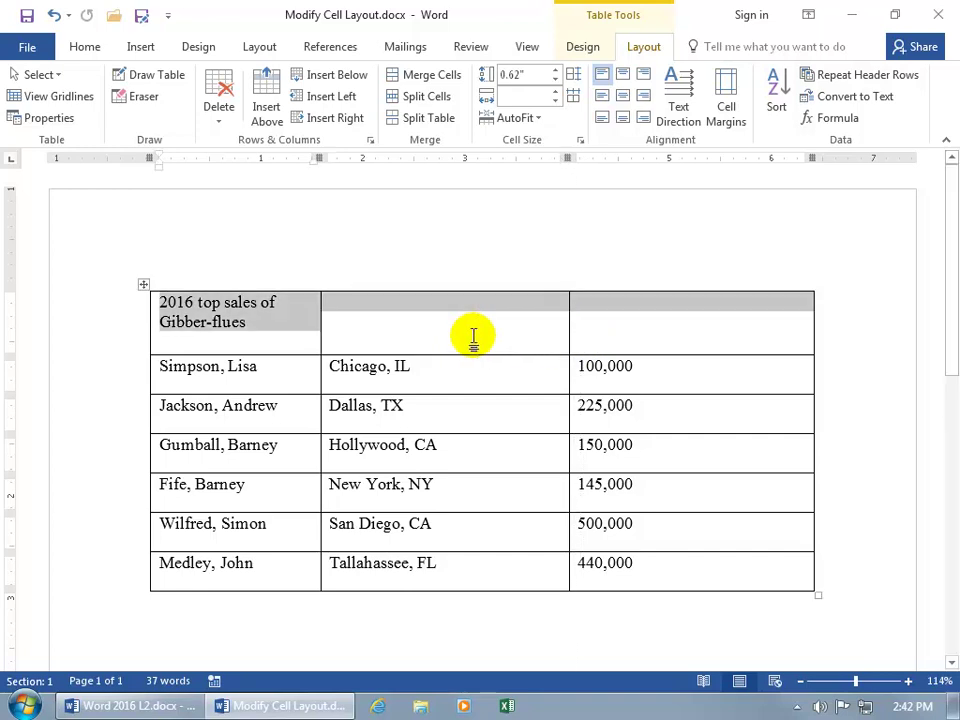
right_click(430, 305)
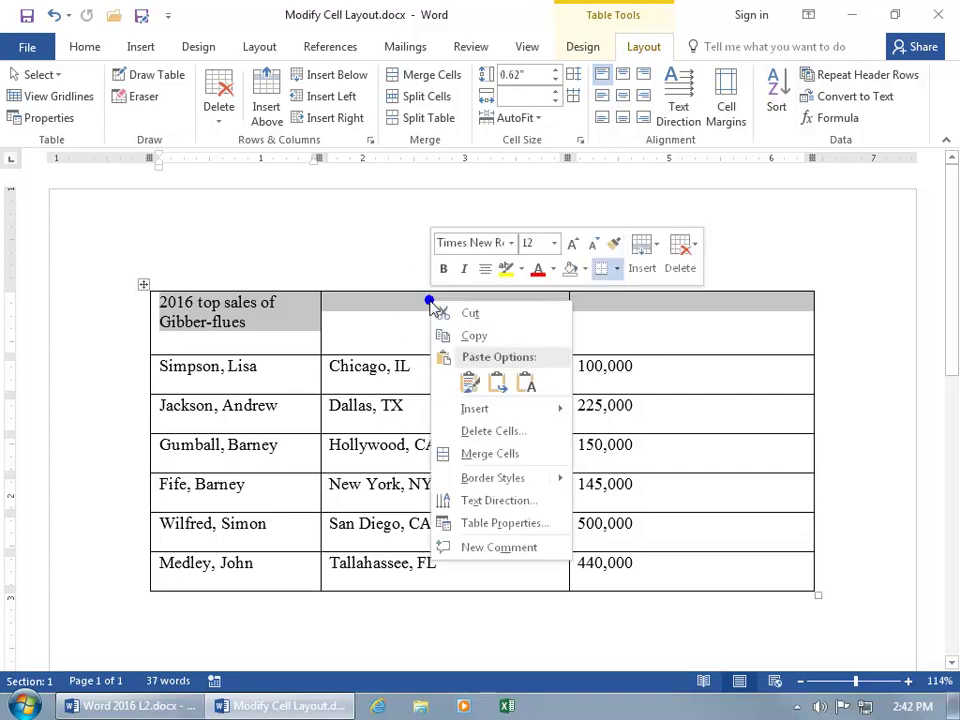
left_click(497, 448)
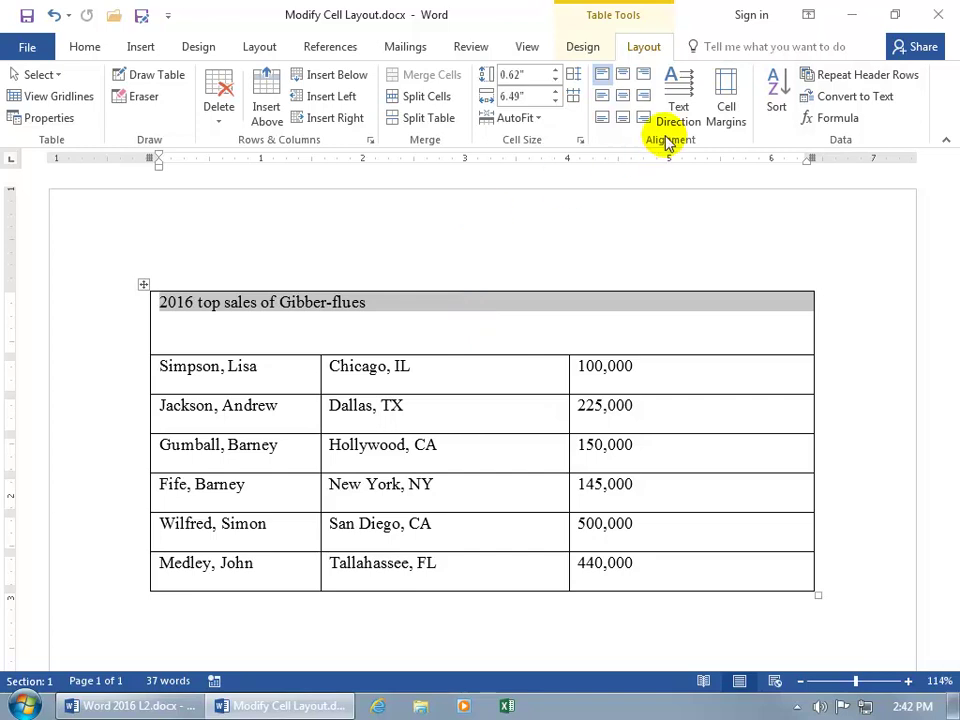
- Try bottom-center and bottom-right alignment on the title cell, and settle on centering its text both horizontally and vertically
left_click(623, 98)
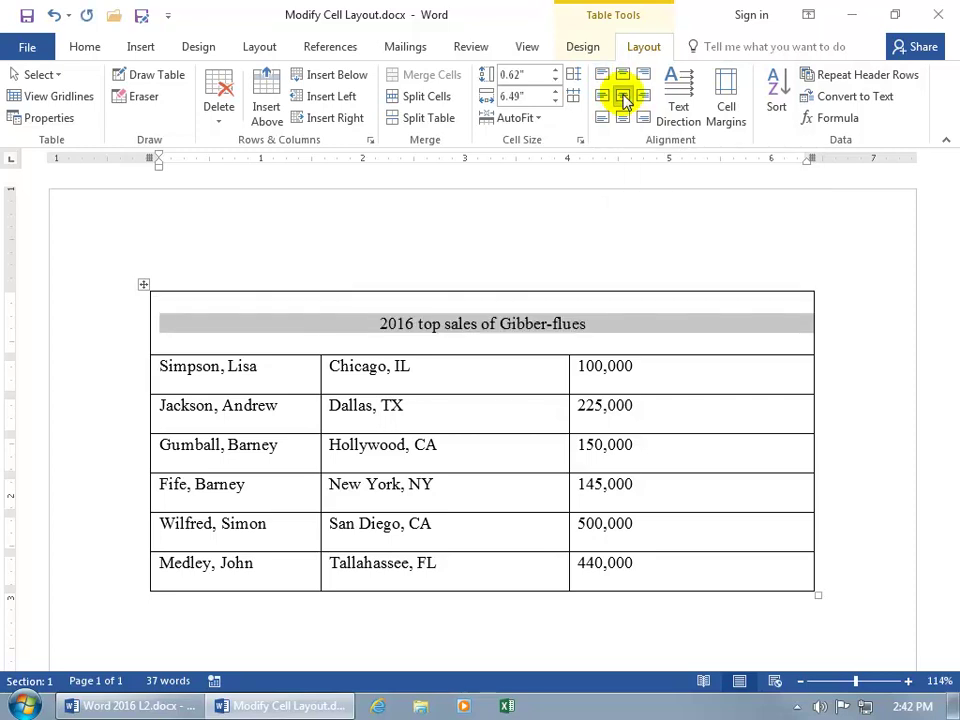
left_click(623, 118)
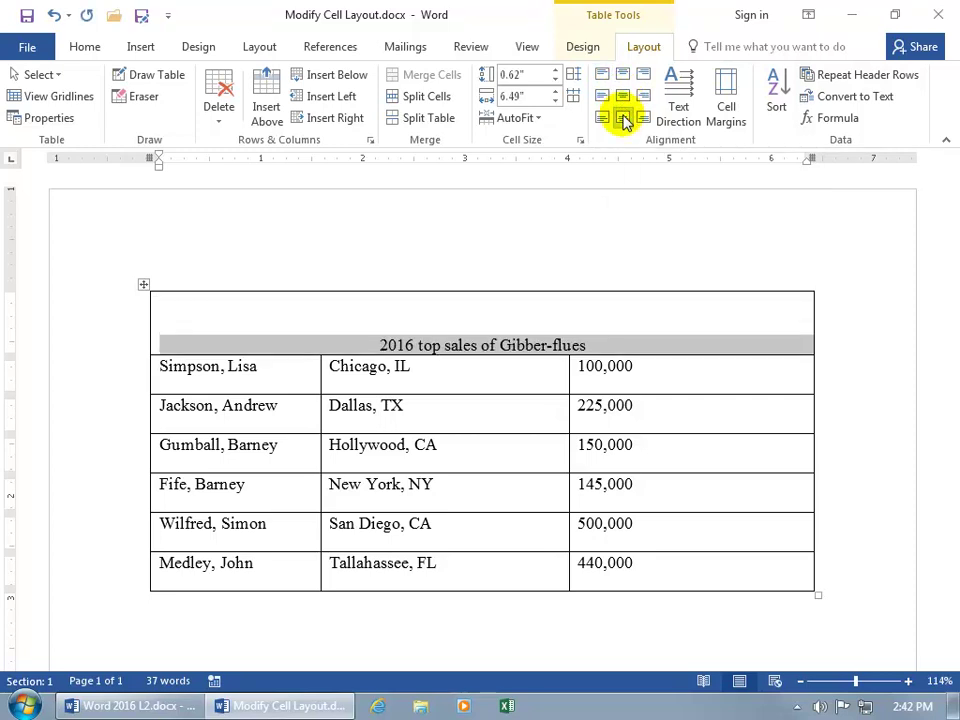
left_click(644, 118)
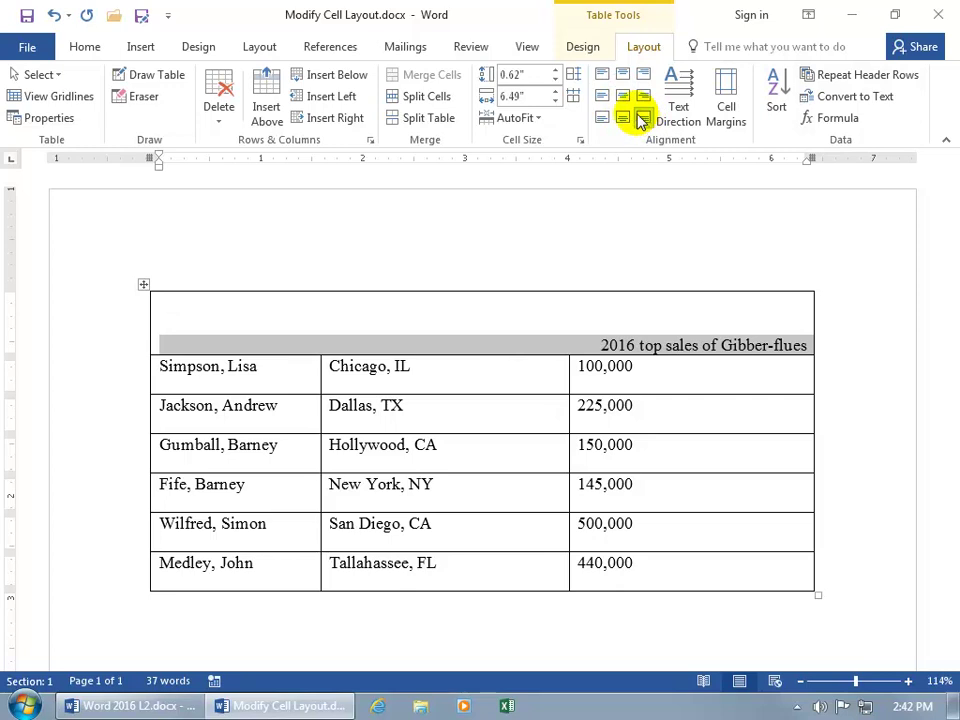
left_click(623, 98)
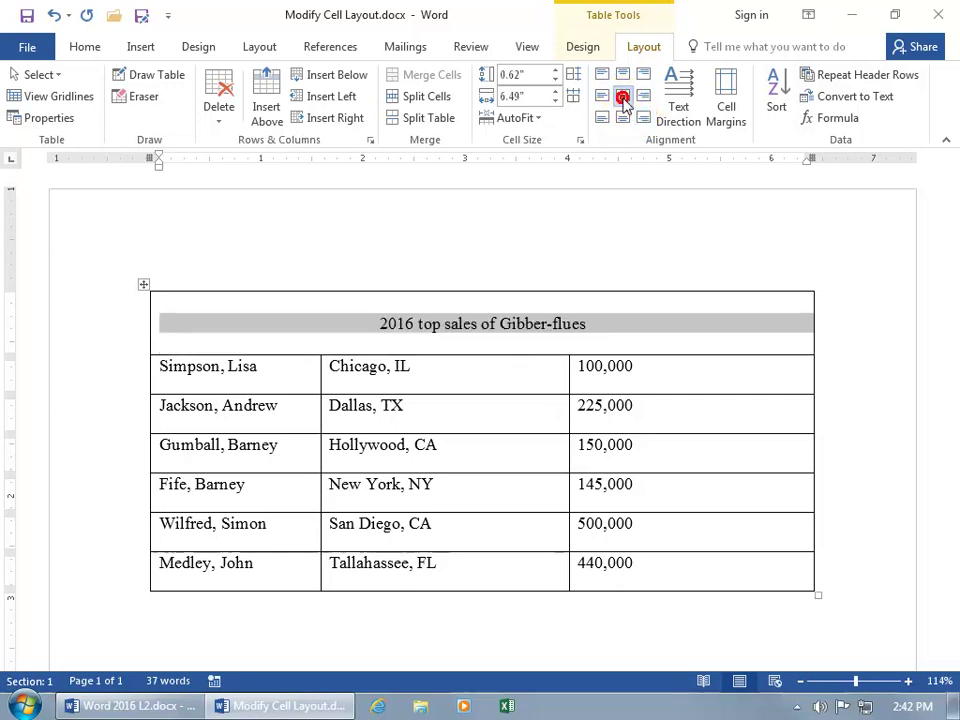
- Rotate the title cell's text through both vertical directions and return it to horizontal
left_click(678, 120)
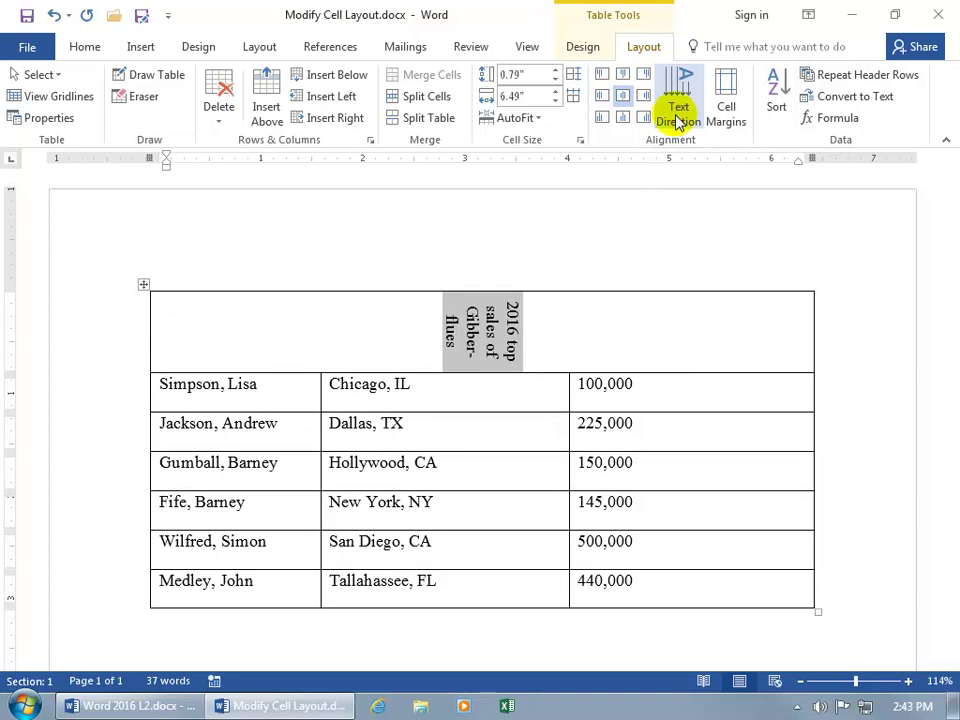
left_click(678, 120)
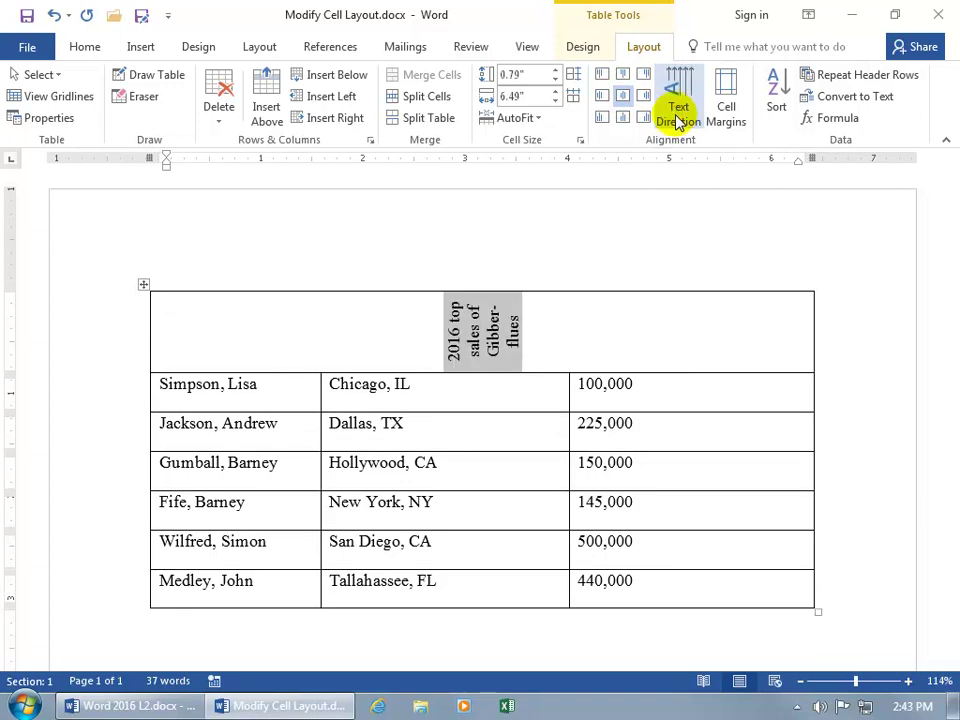
left_click(678, 120)
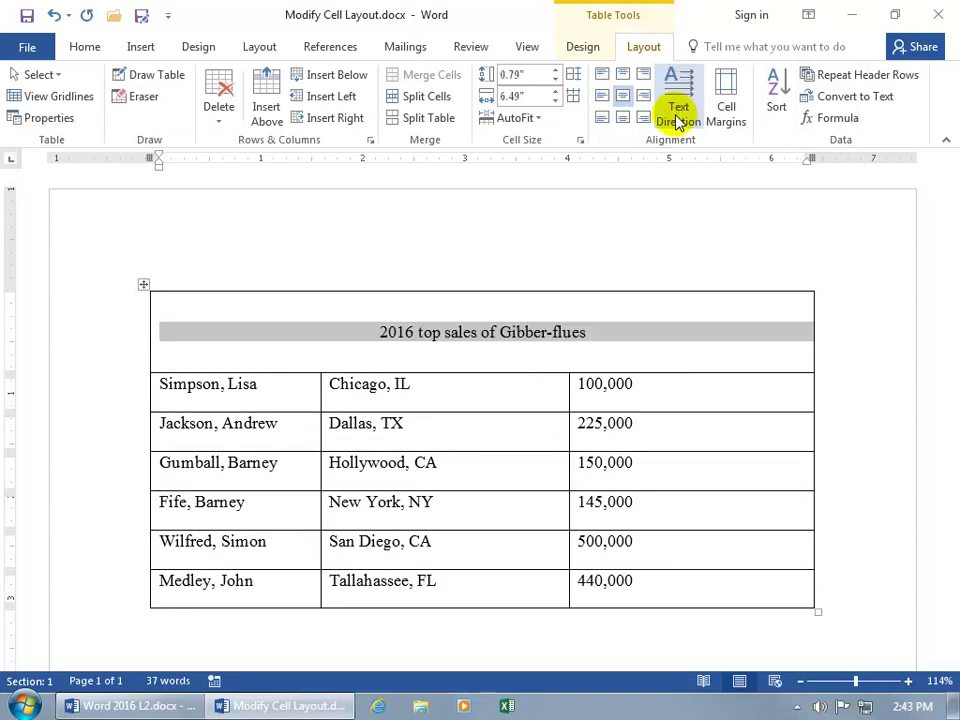
- Set the title cell's text orientation to vertical reading bottom to top, and undo the change
right_click(381, 333)
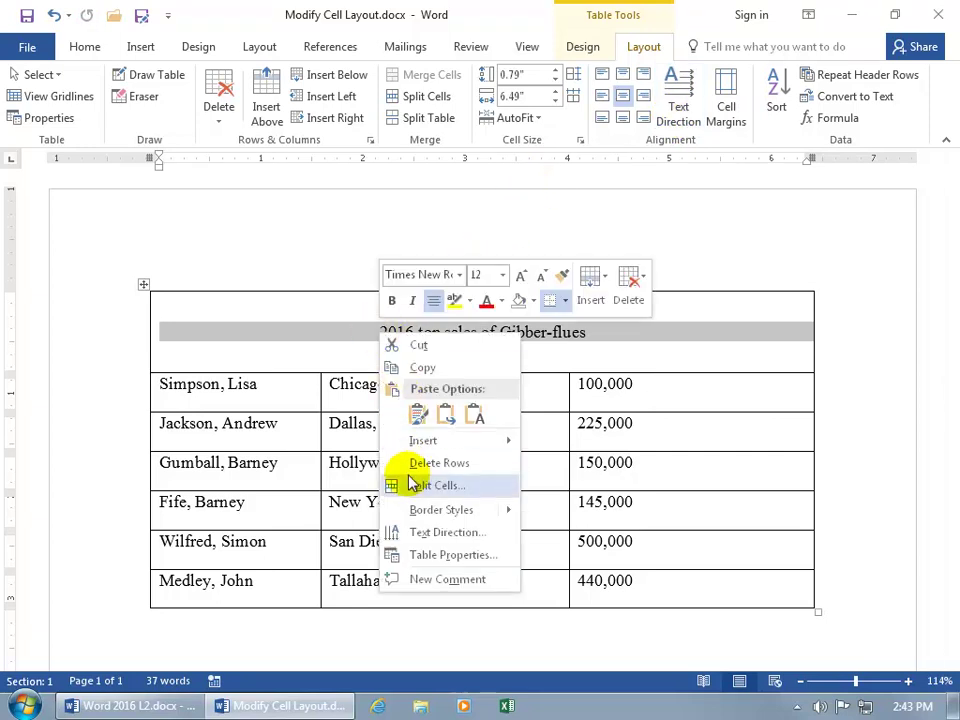
left_click(427, 540)
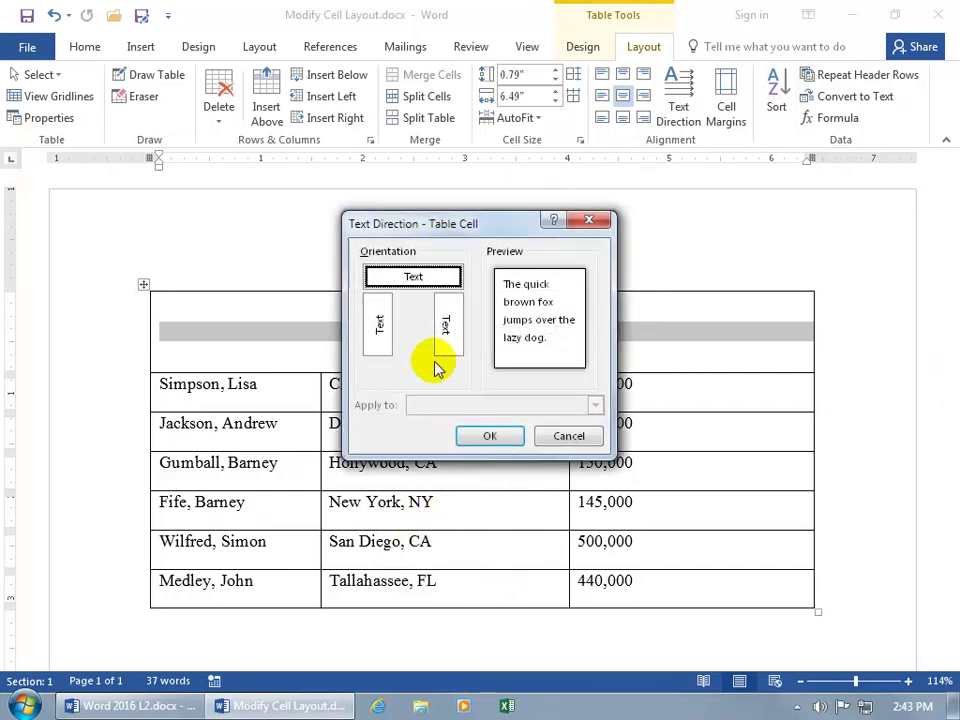
left_click(447, 322)
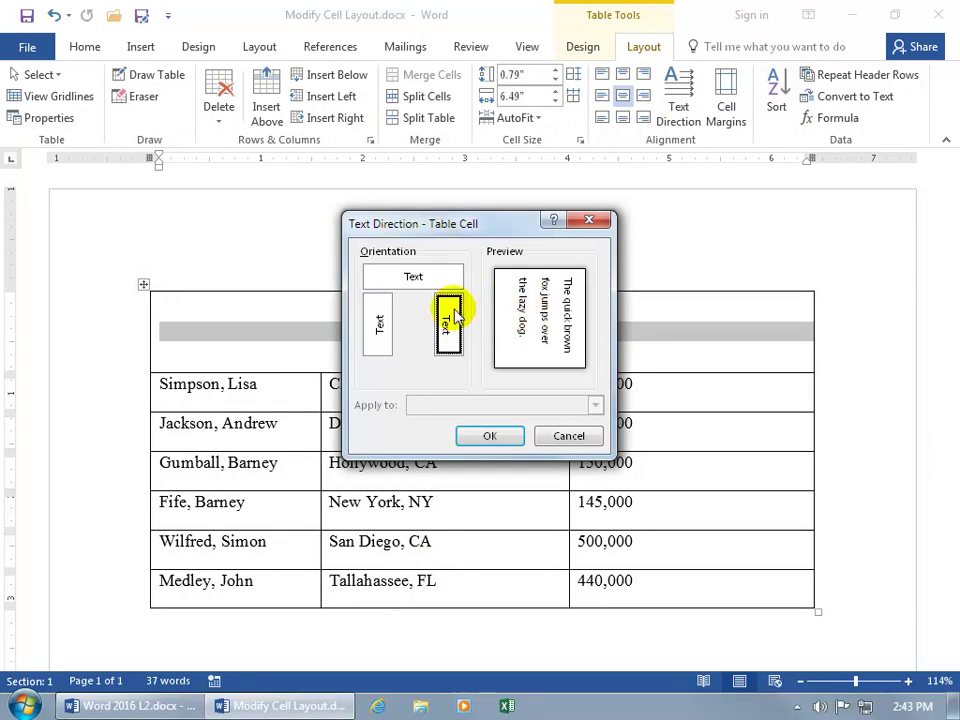
left_click(377, 322)
left_click(487, 436)
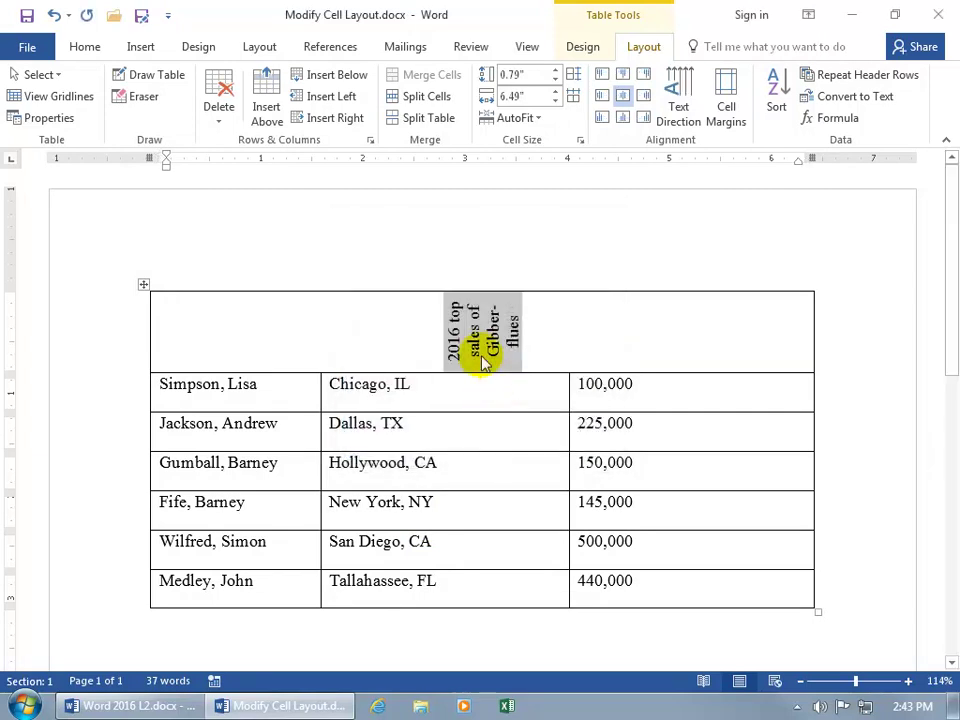
left_click(55, 15)
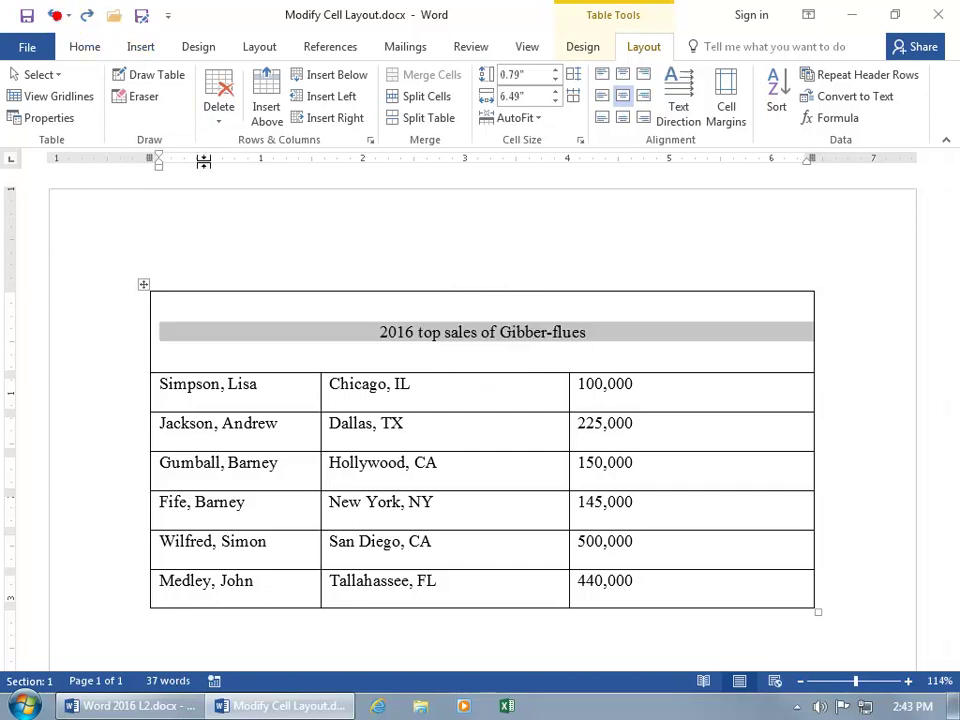
- Increase the table's default left cell margin, and undo the margin change
left_click(211, 386)
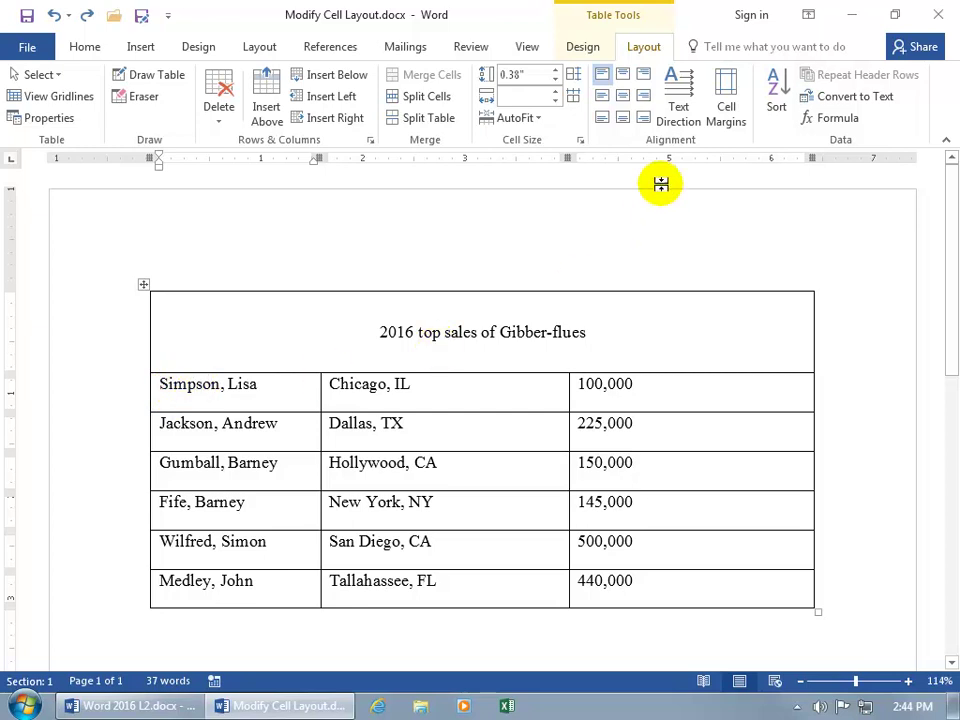
left_click(737, 117)
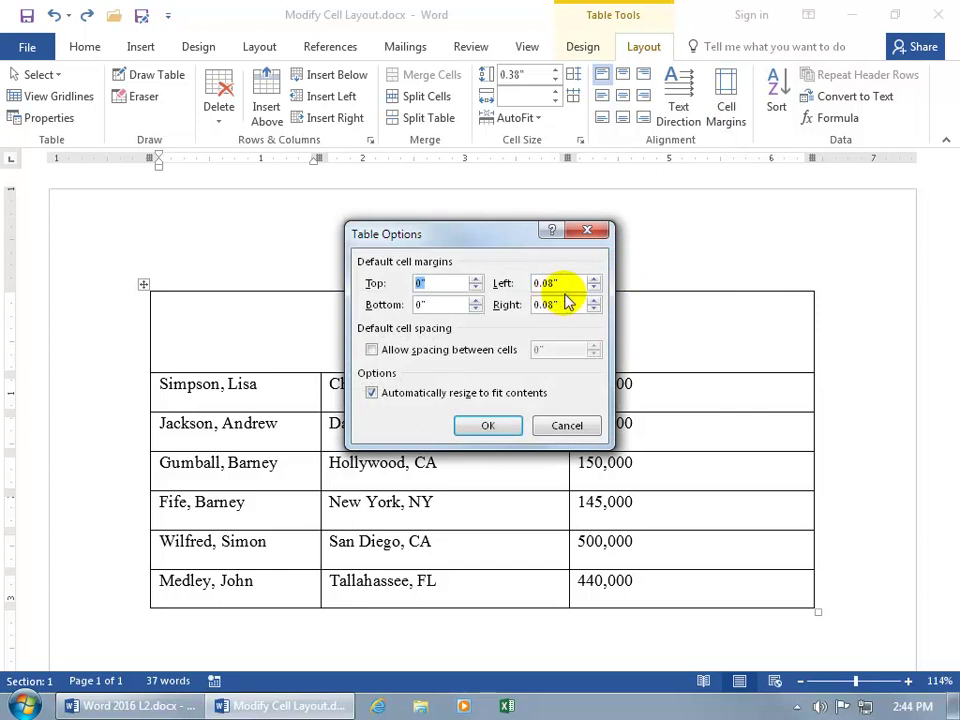
left_click(594, 279)
left_click(594, 279)
left_click(594, 279)
left_click(594, 279)
left_click(594, 280)
left_click(489, 426)
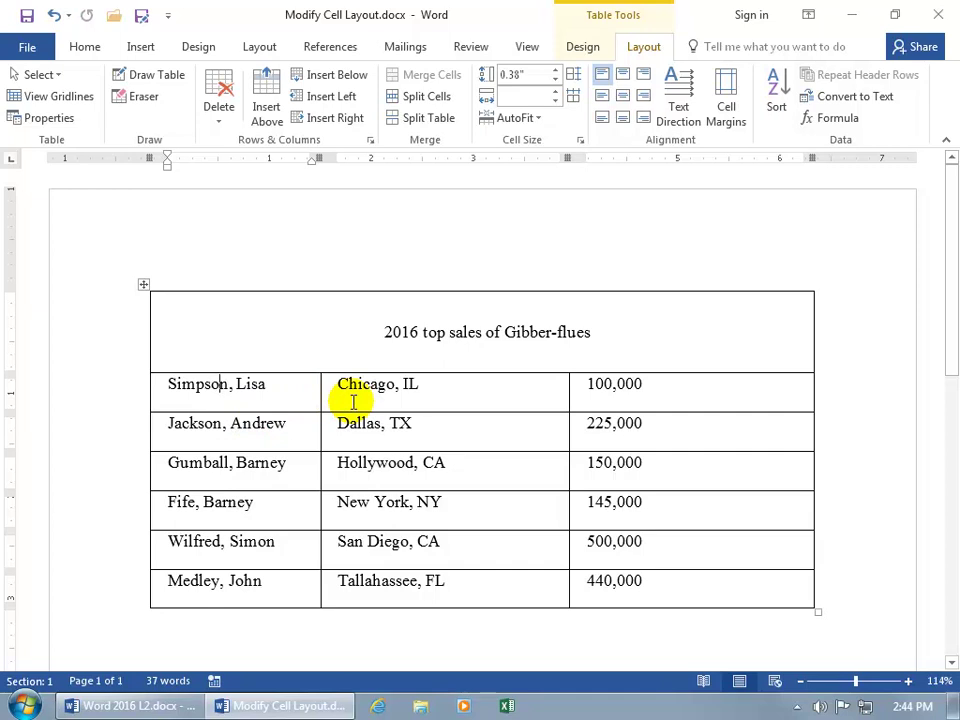
left_click(55, 15)
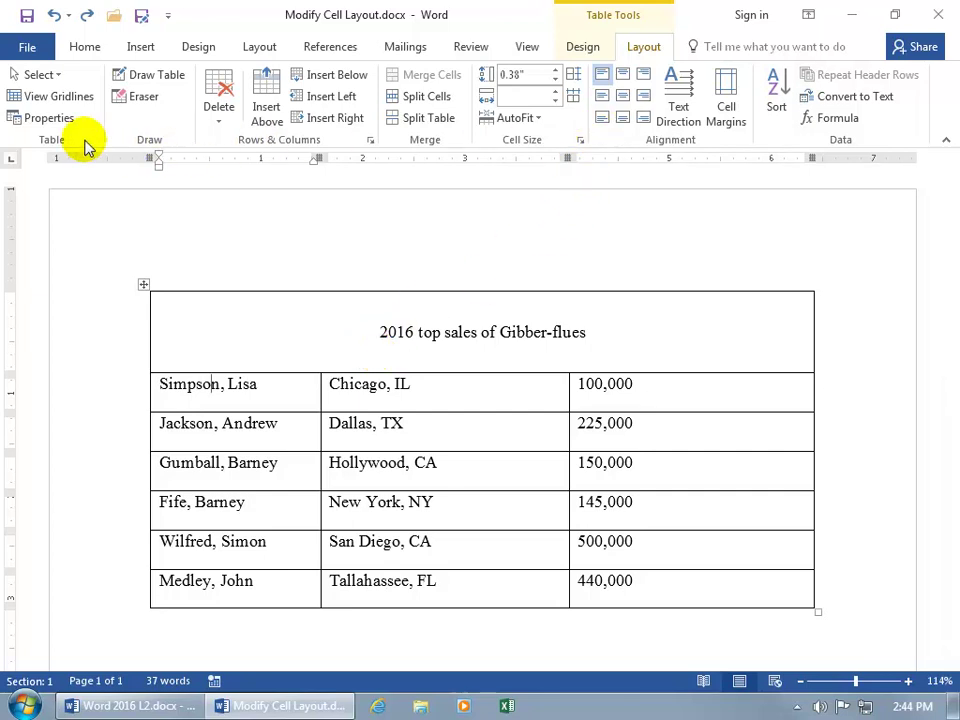
- Check the table-level size, alignment and text wrapping options in the table's properties, and close them without applying changes
left_click(60, 122)
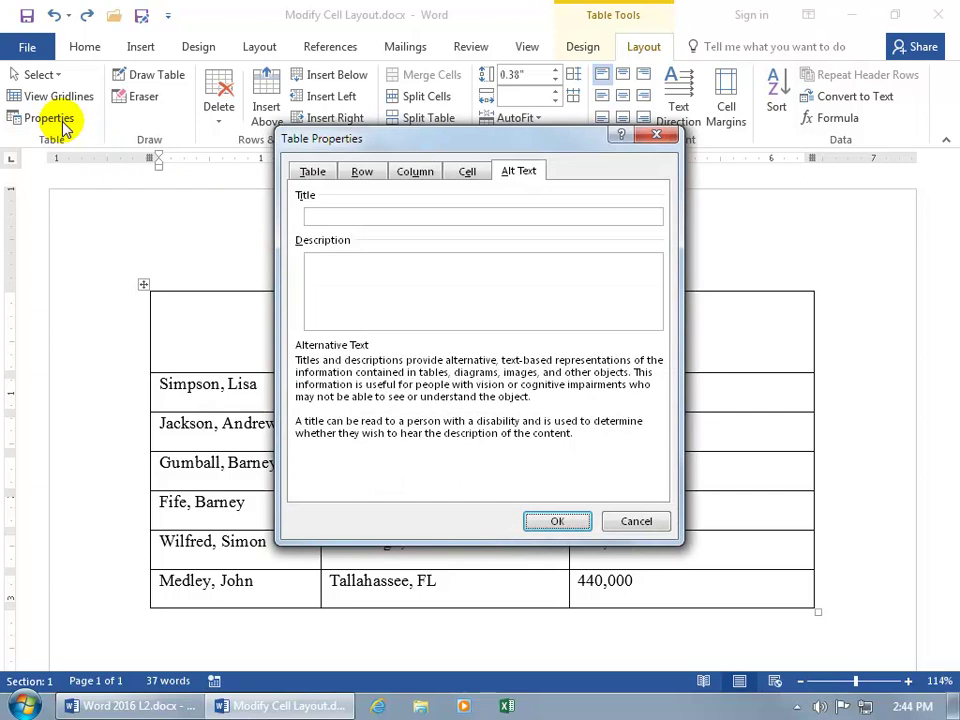
left_click(657, 135)
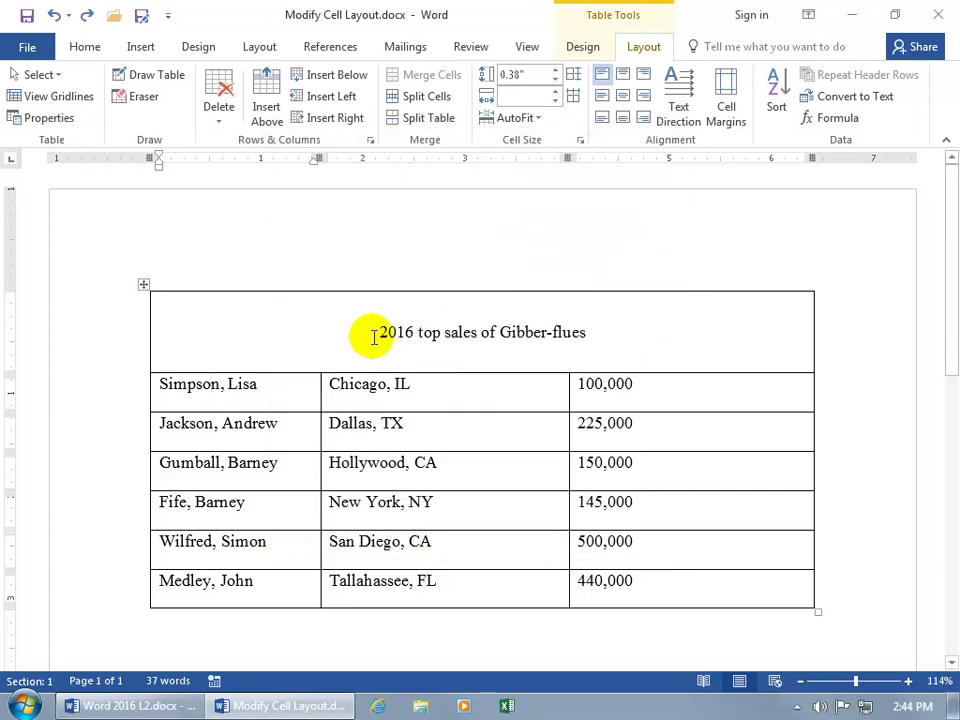
right_click(336, 338)
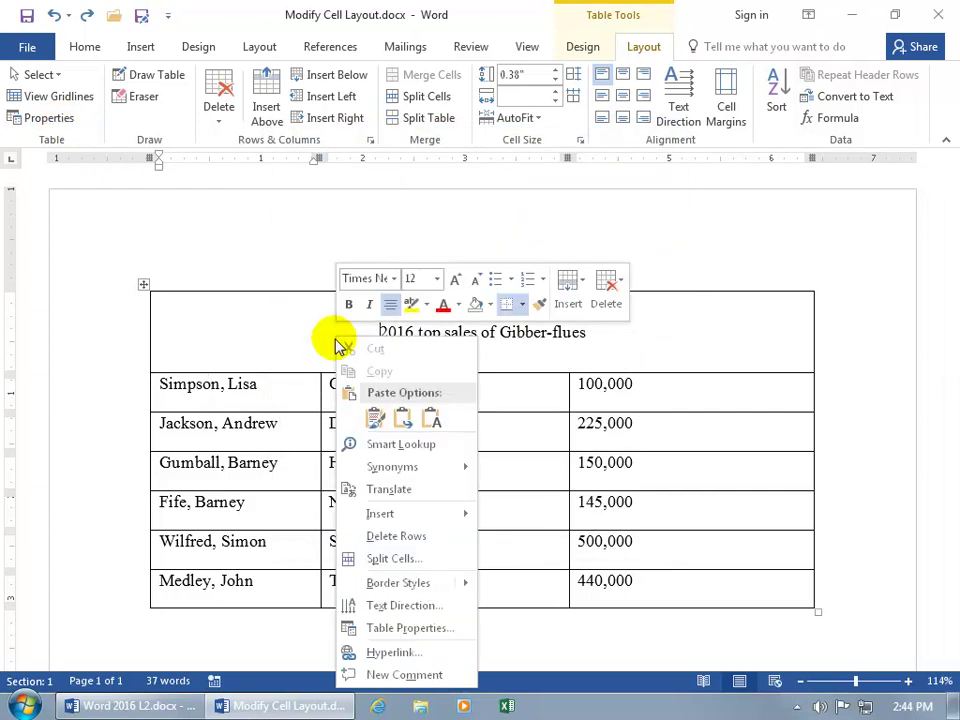
left_click(380, 630)
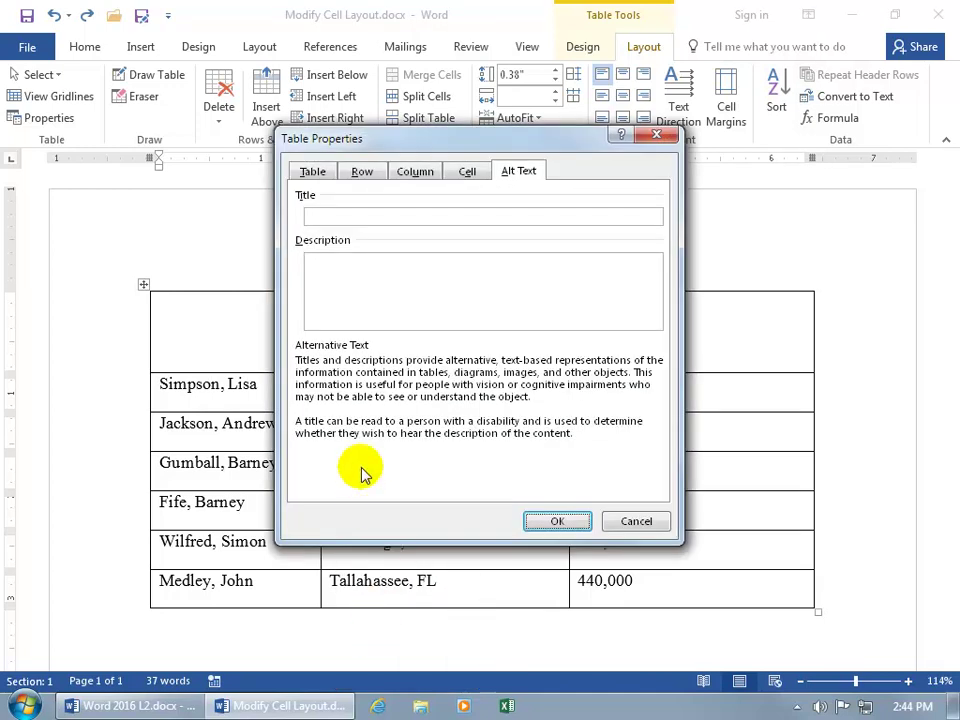
left_click(309, 176)
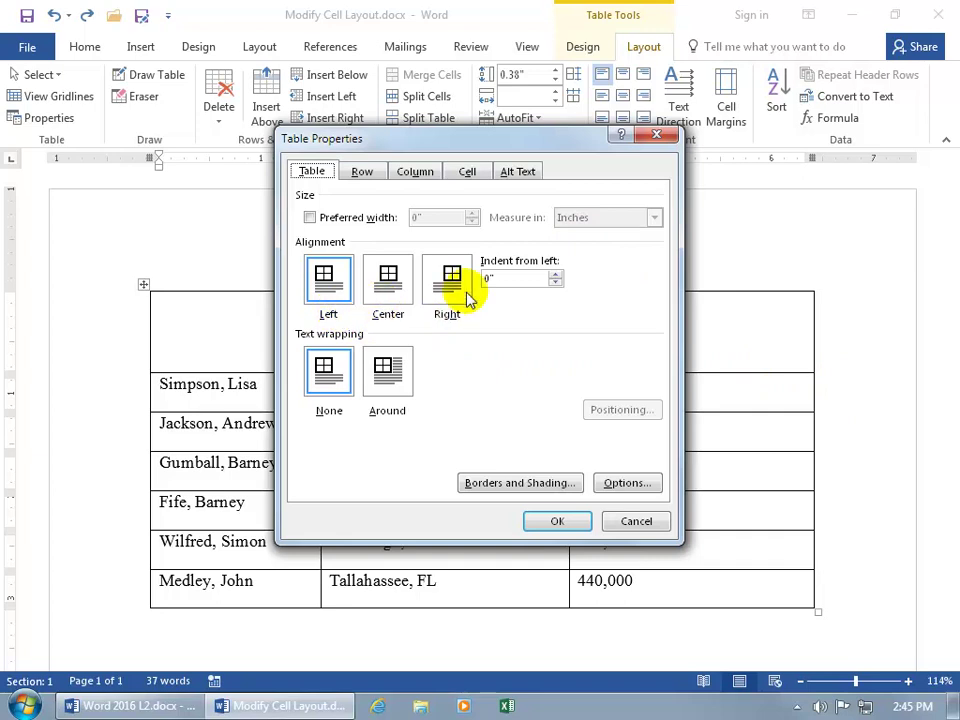
left_click(614, 521)
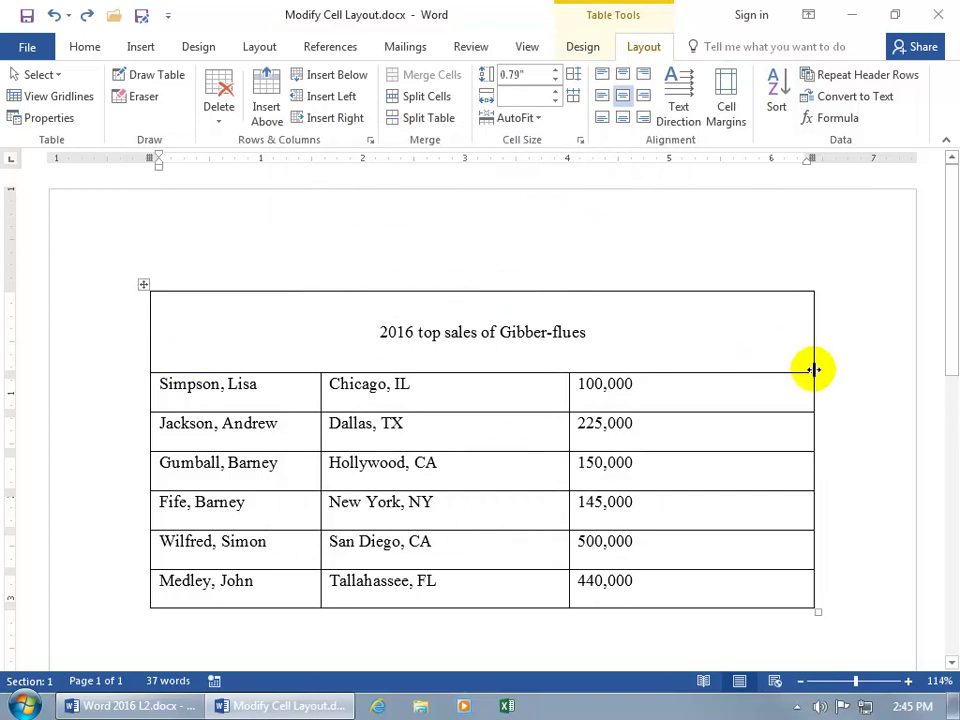
- Narrow the table by moving its outer right border inward, and set the table's alignment on the page to Right
left_click_drag(814, 370, 664, 370)
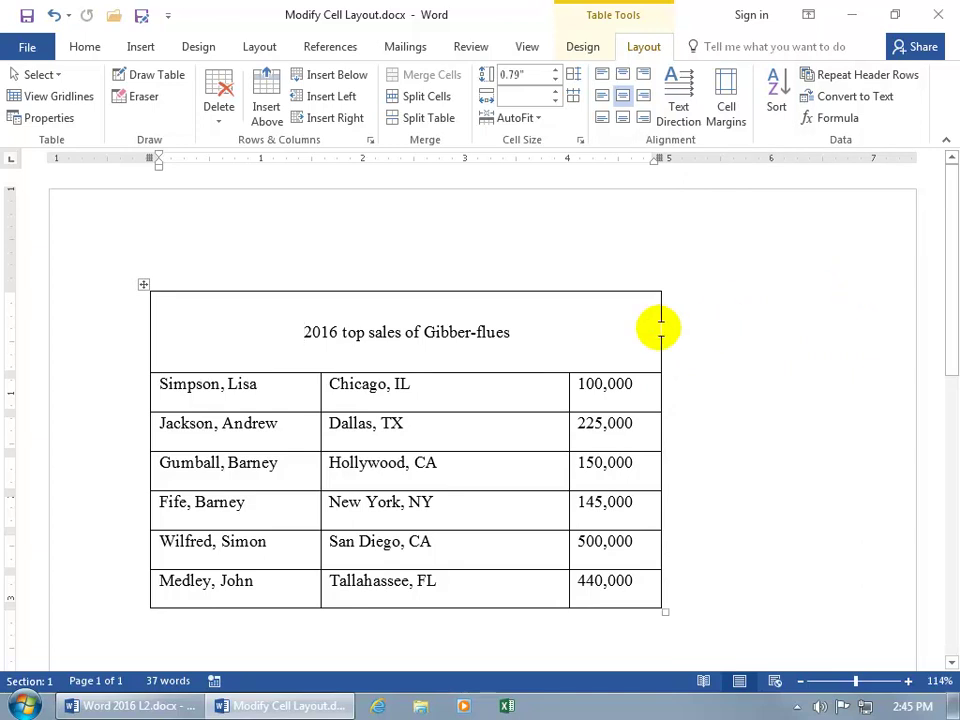
right_click(567, 332)
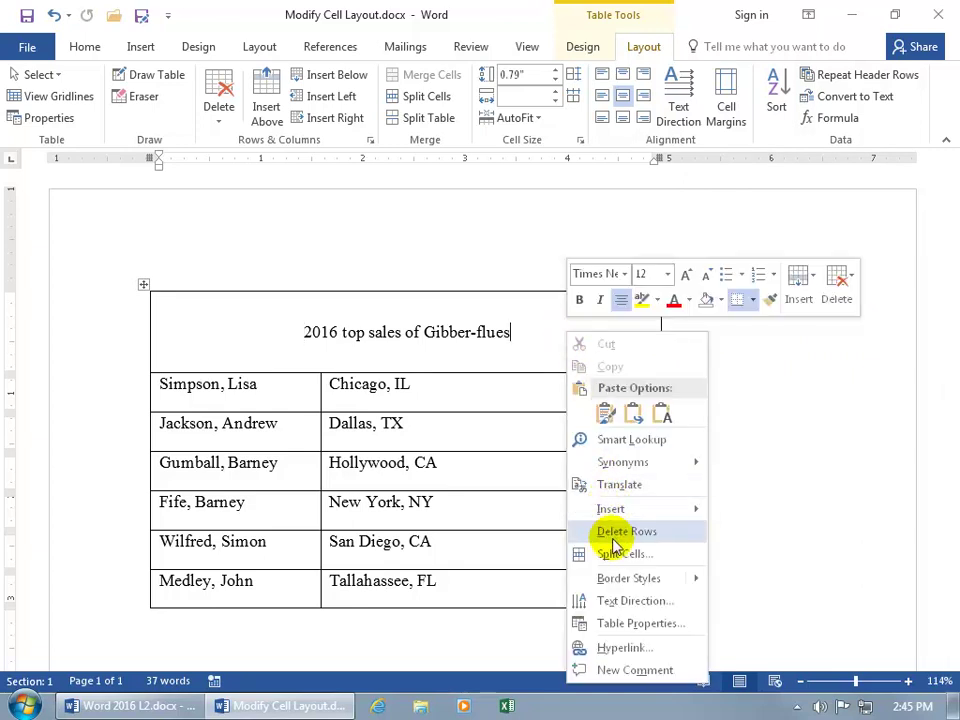
left_click(621, 622)
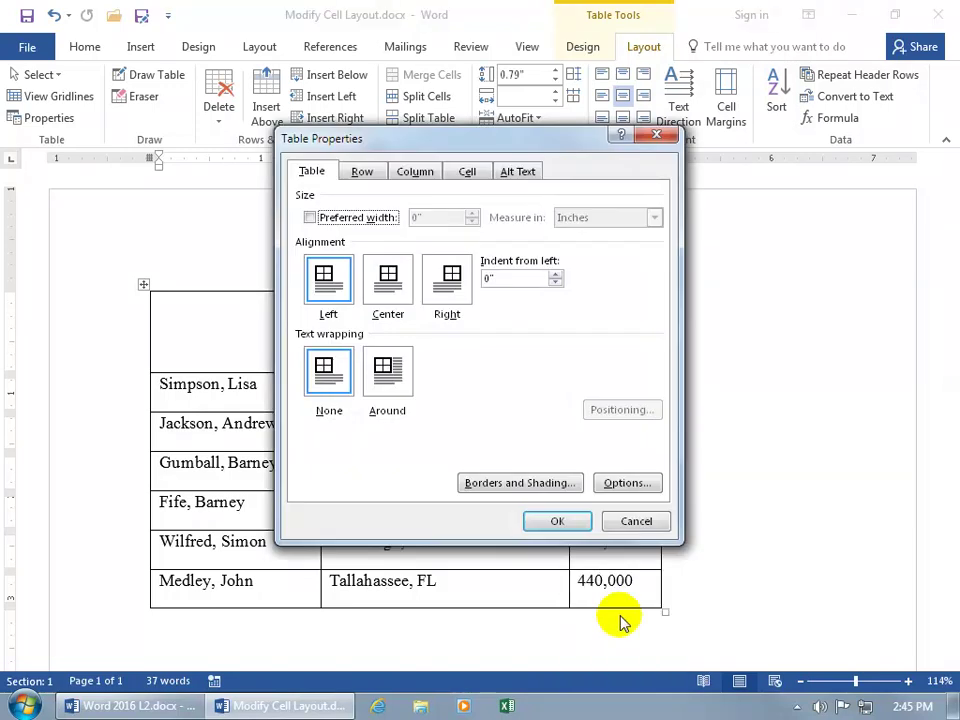
left_click(451, 287)
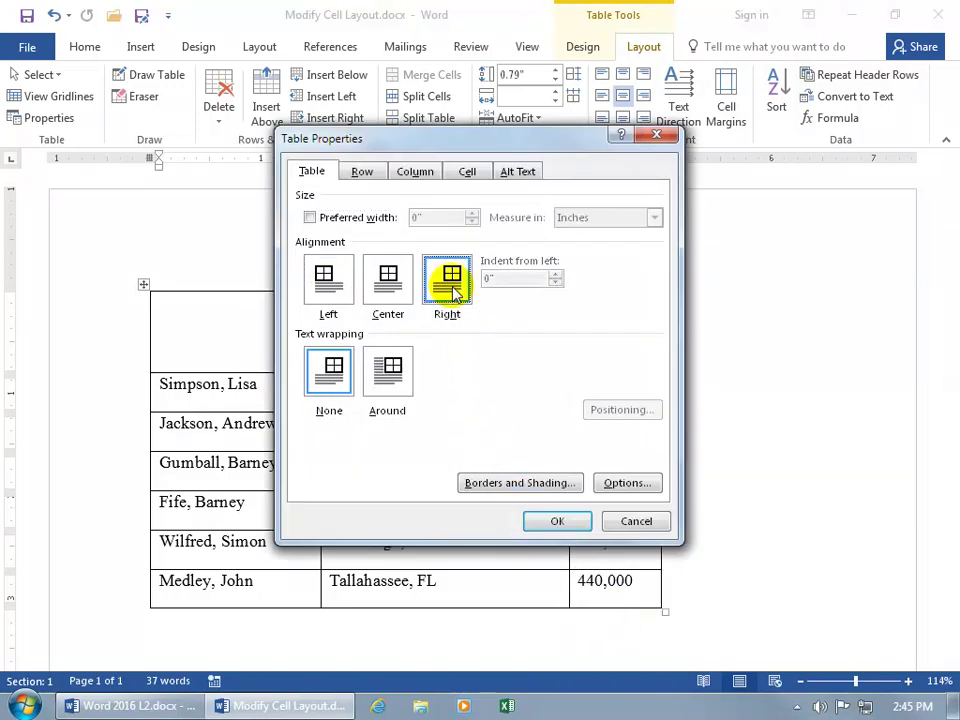
left_click(555, 522)
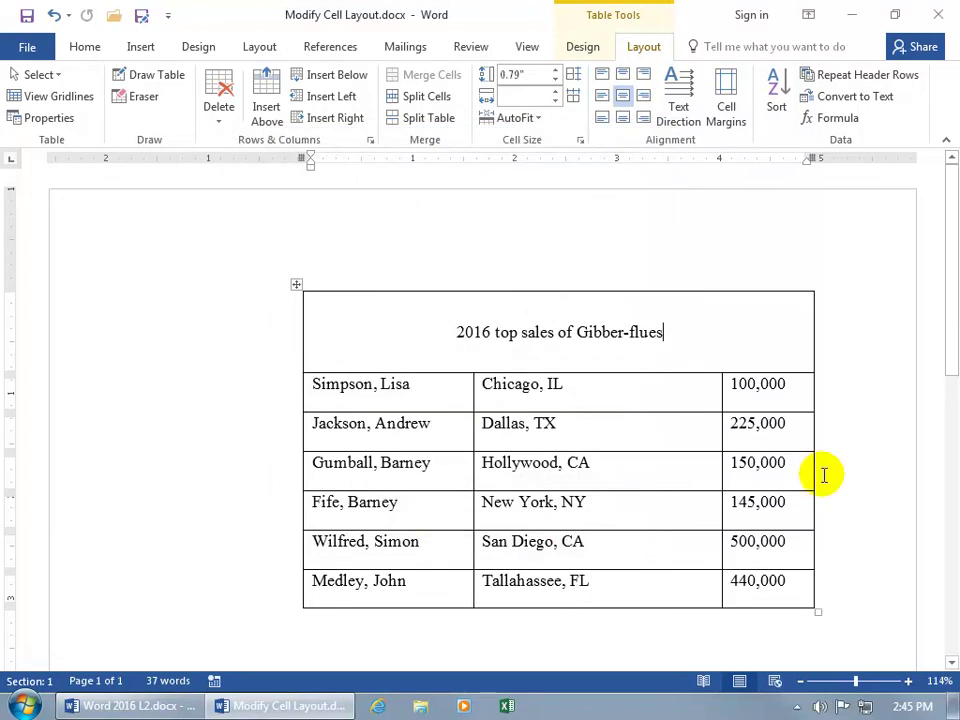
- Select the whole table and try left paragraph alignment, and undo back to the full-width, left-aligned table
left_click(86, 50)
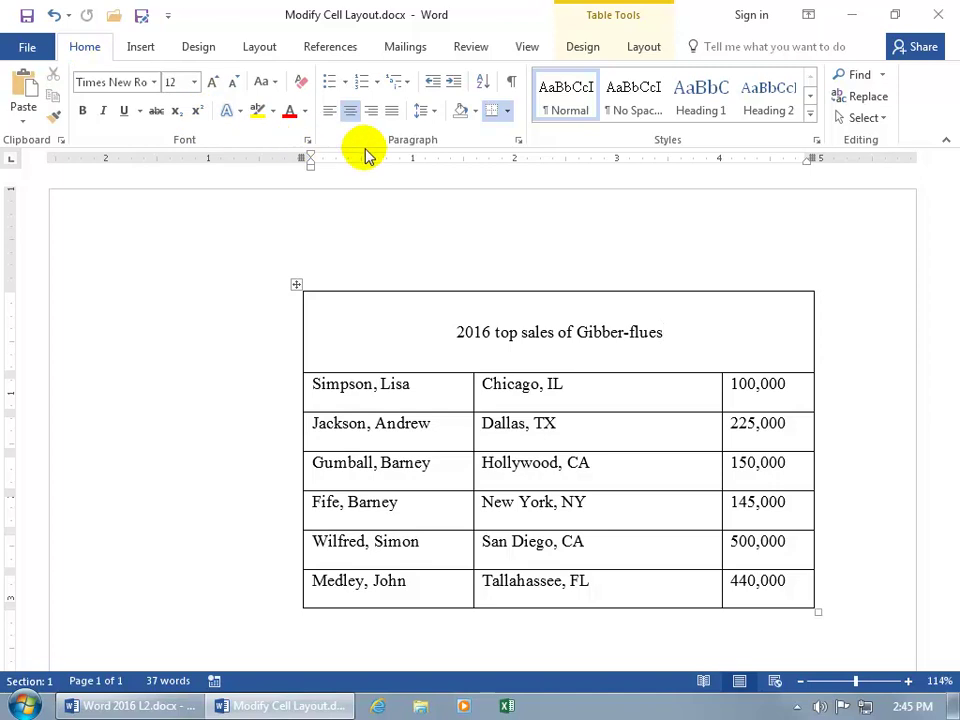
left_click(296, 285)
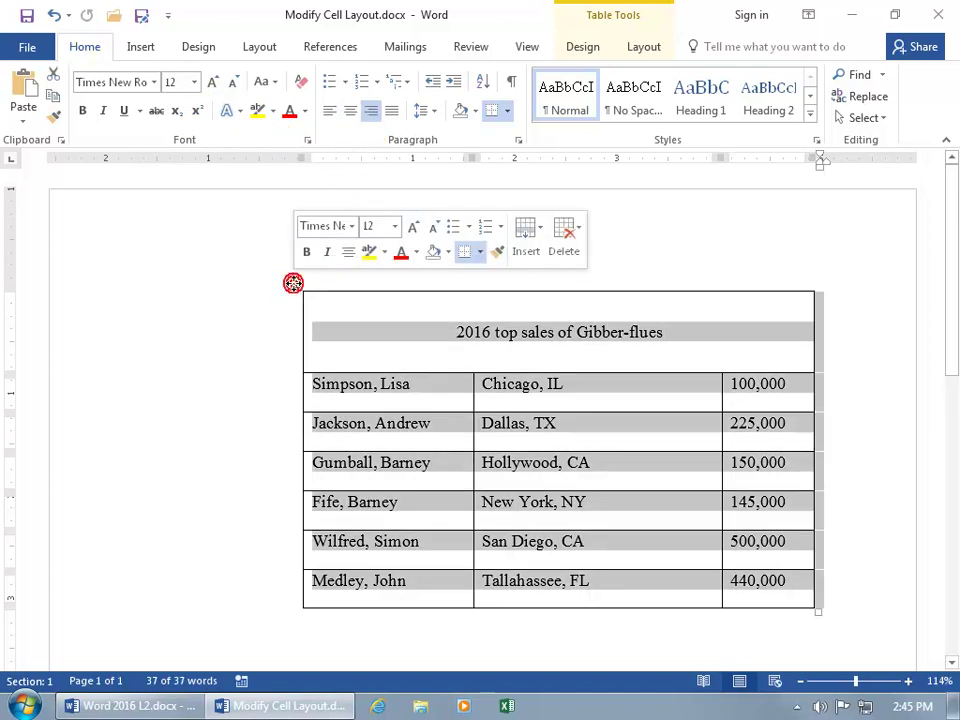
left_click(329, 112)
left_click(54, 16)
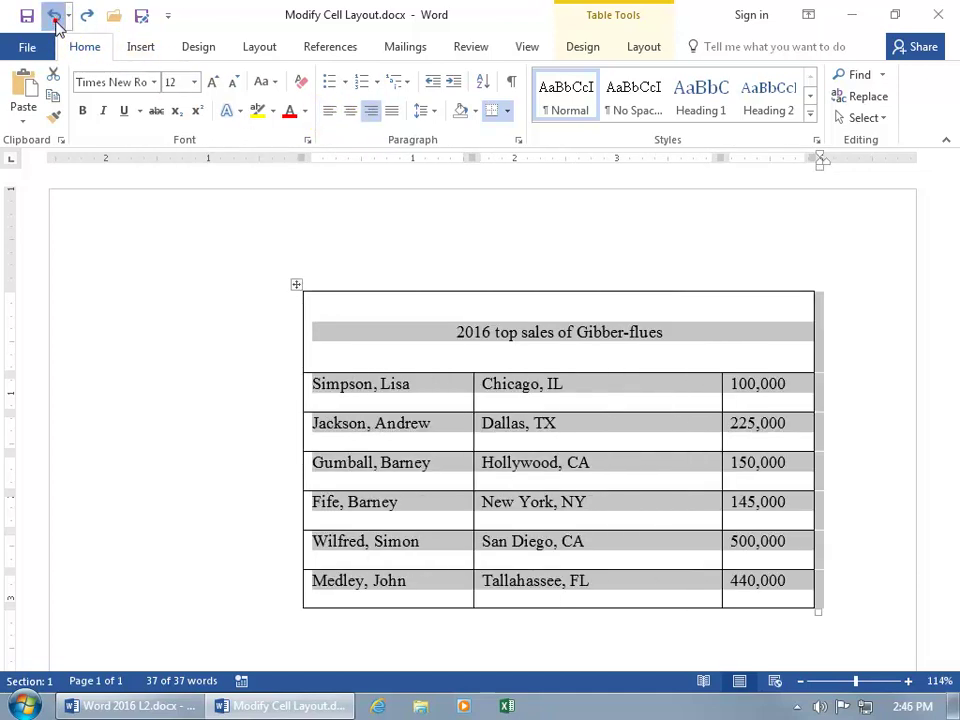
left_click(54, 16)
left_click(54, 16)
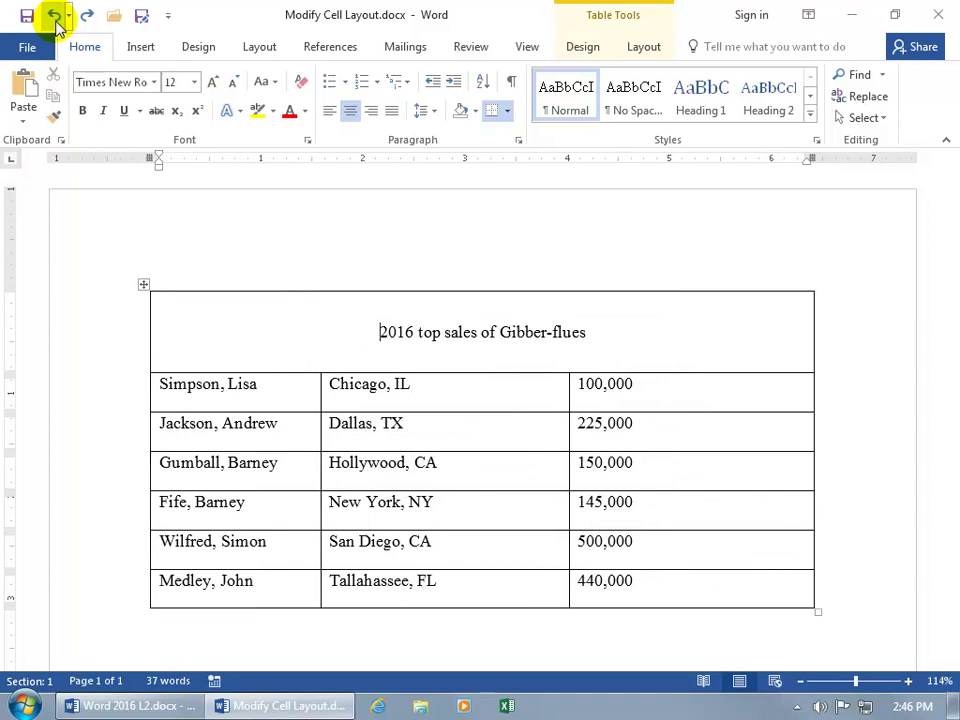
- Examine the Around text wrapping option and the title row's height and page-break options in the table properties, and dismiss them without applying
right_click(377, 332)
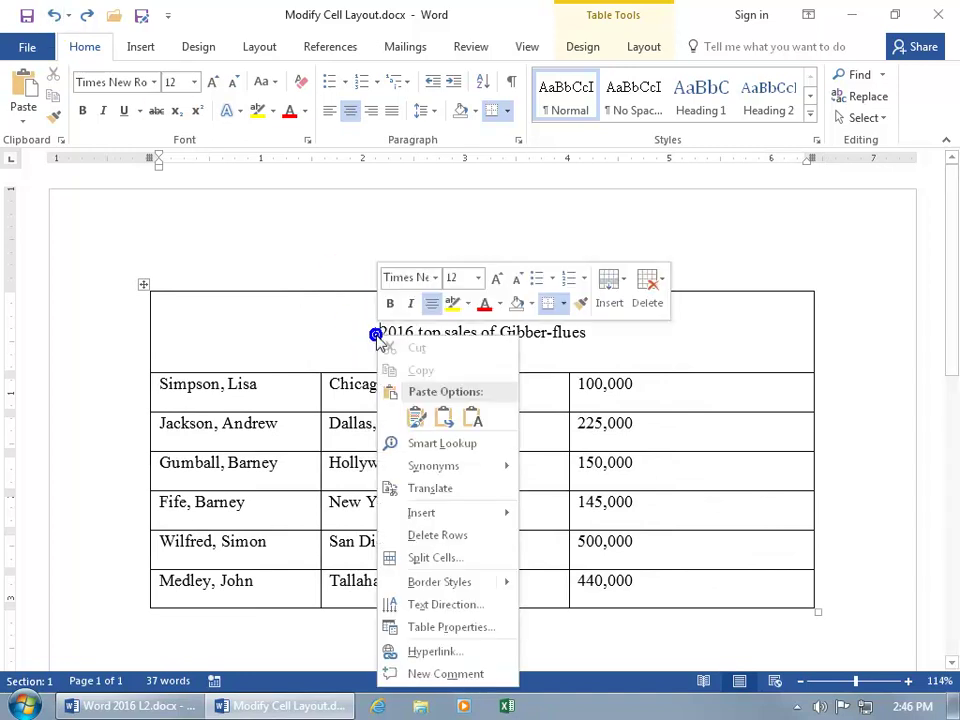
left_click(432, 627)
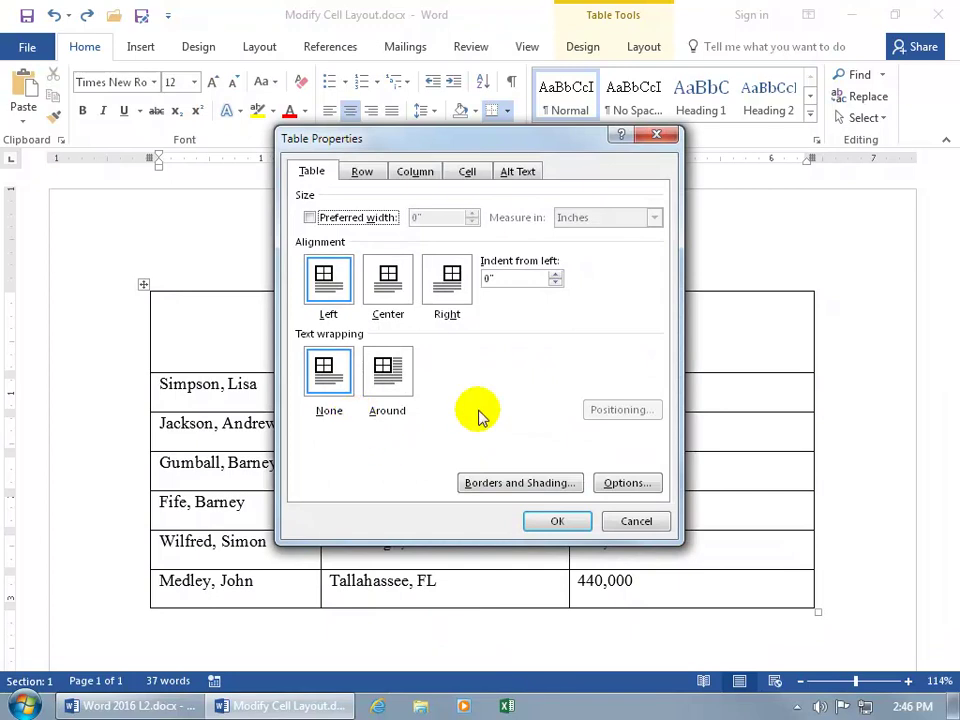
left_click(398, 386)
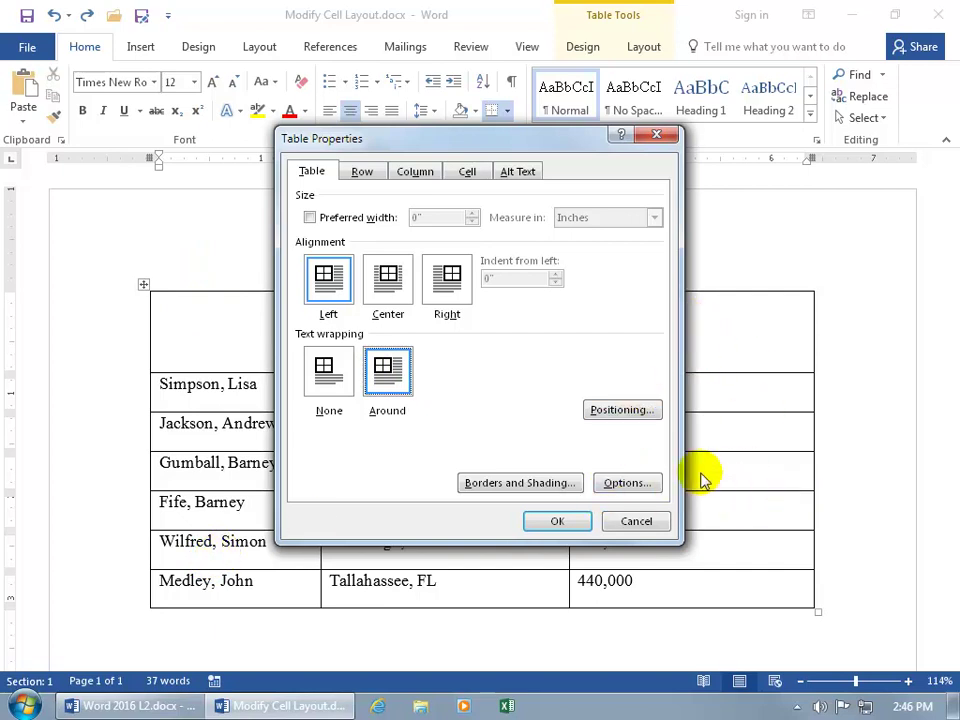
left_click(366, 174)
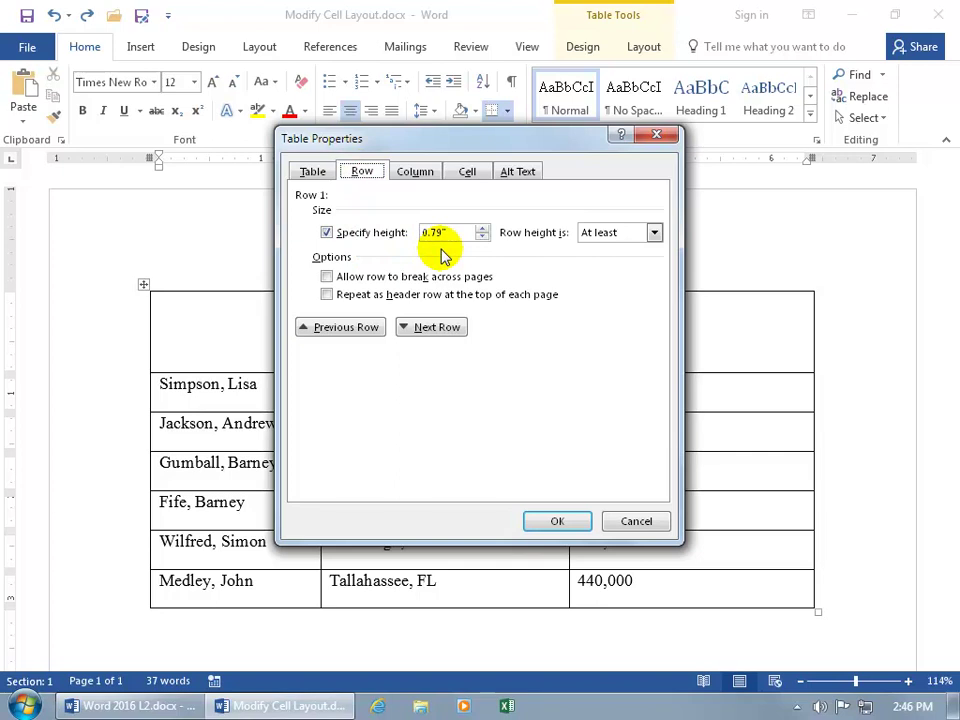
left_click(655, 232)
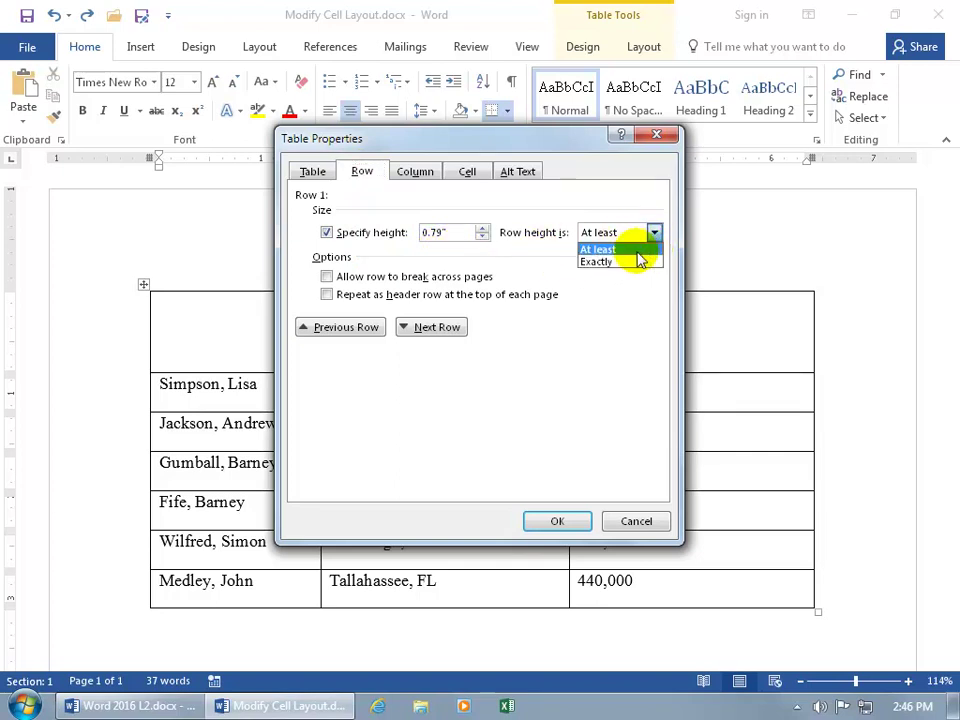
left_click(530, 256)
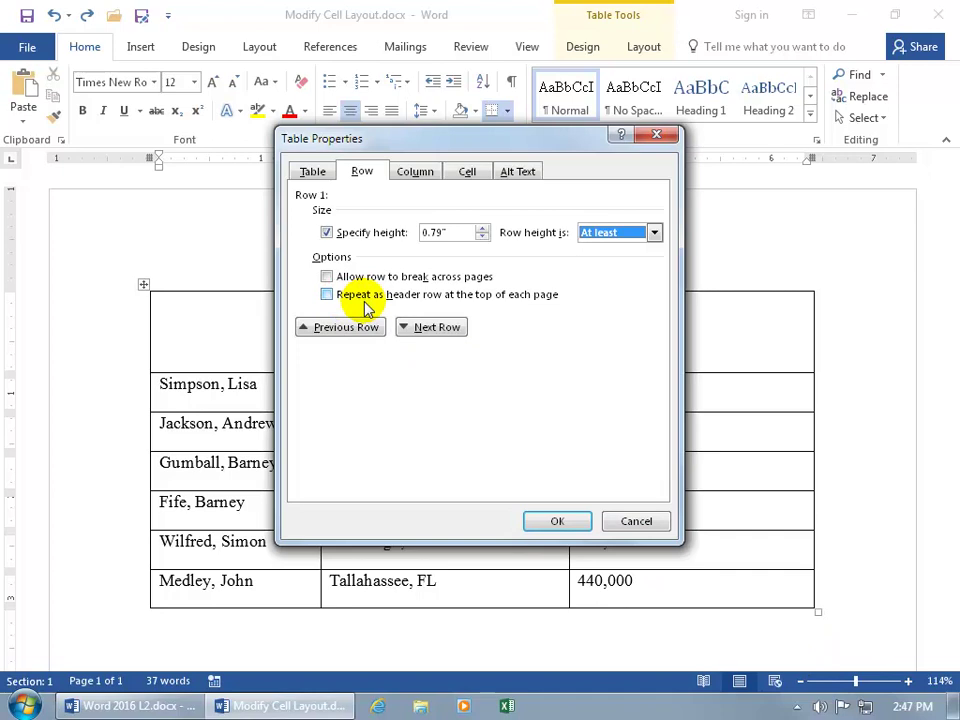
left_click_drag(424, 148, 483, 472)
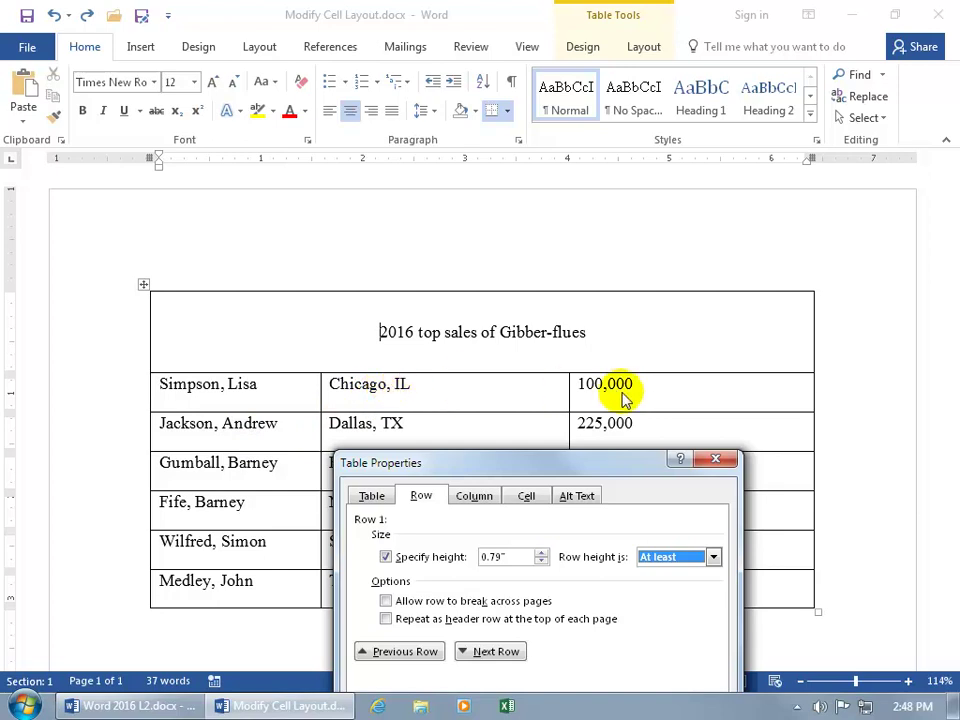
left_click(710, 458)
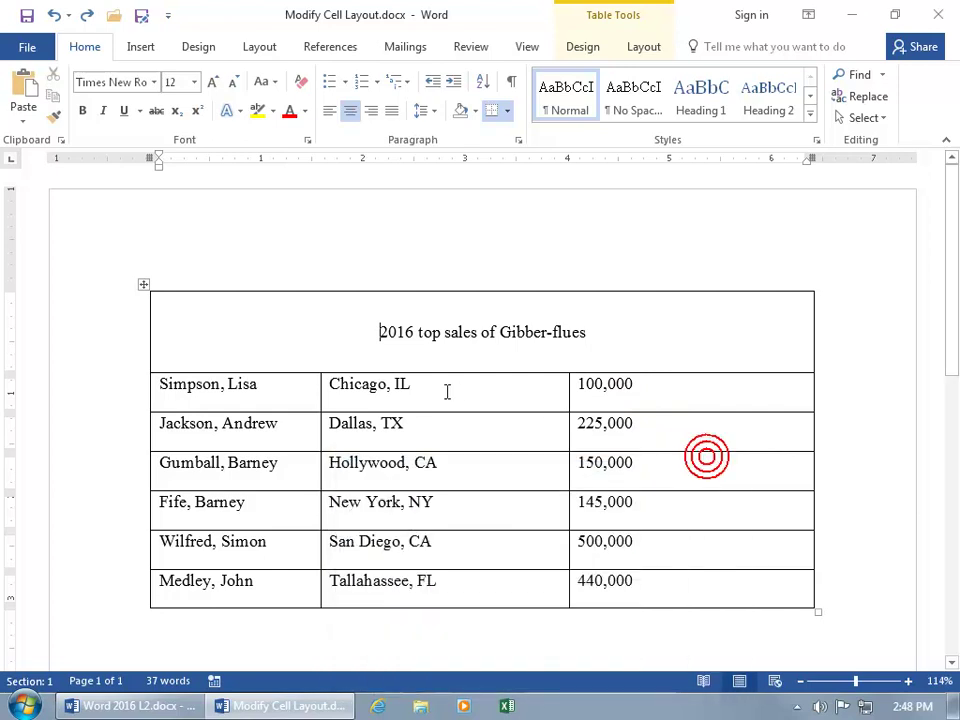
- Set the vertical alignment of the "Chicago, IL" cell to Center through the table properties
left_click(376, 331)
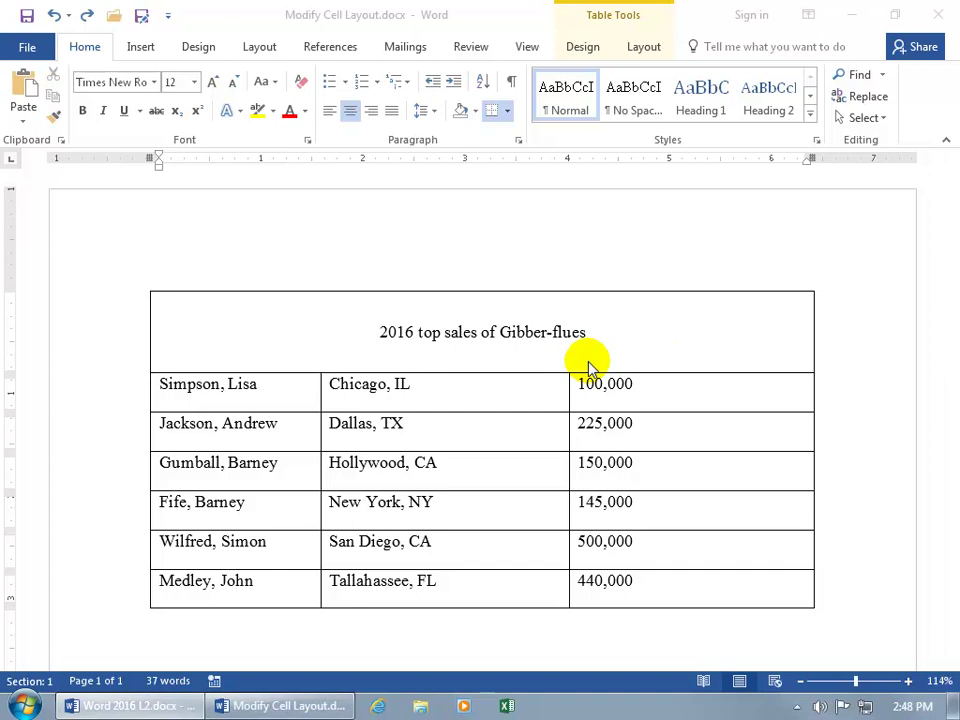
right_click(540, 386)
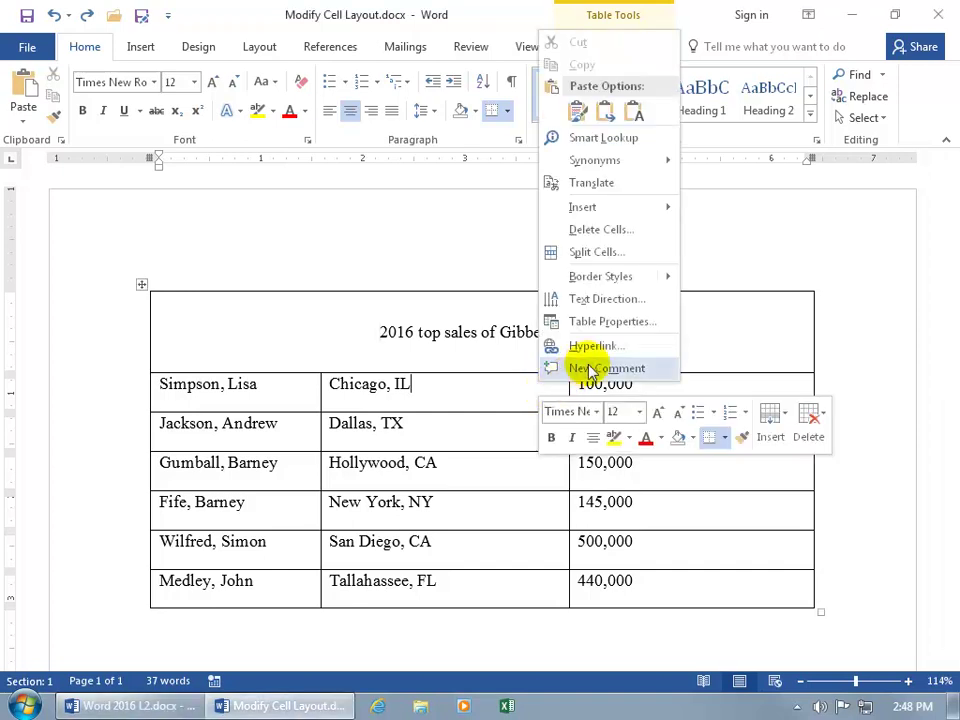
left_click(611, 322)
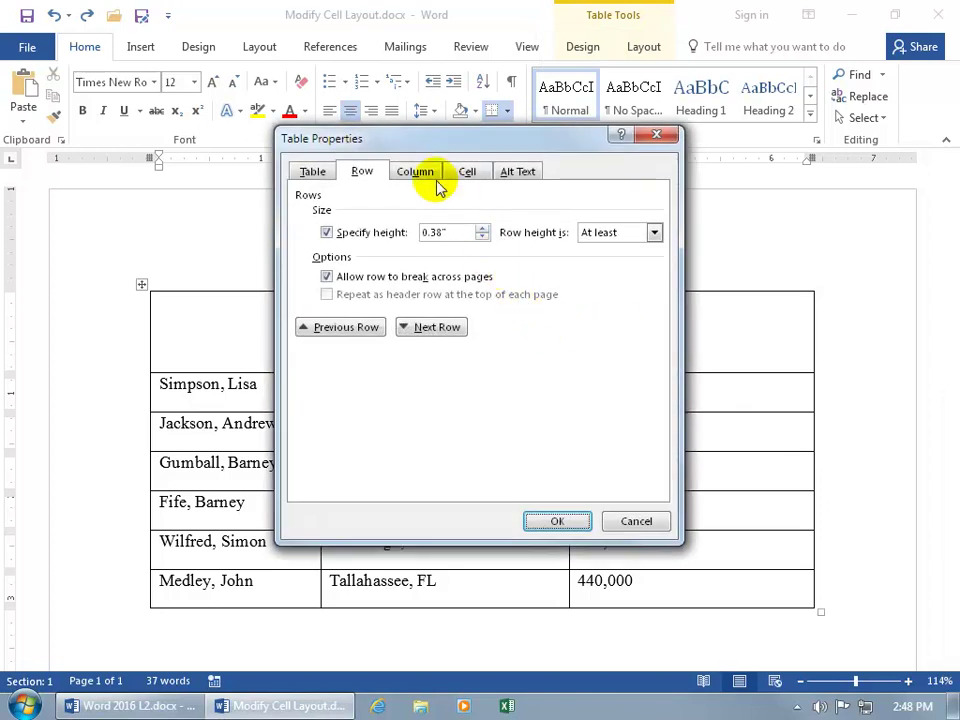
left_click(421, 176)
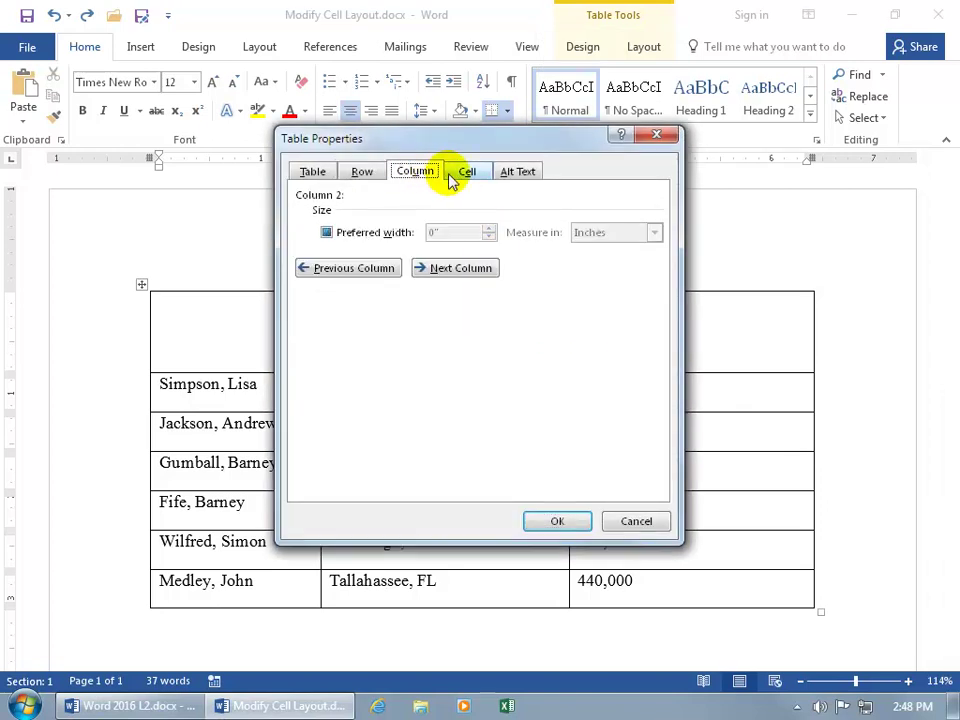
left_click(470, 176)
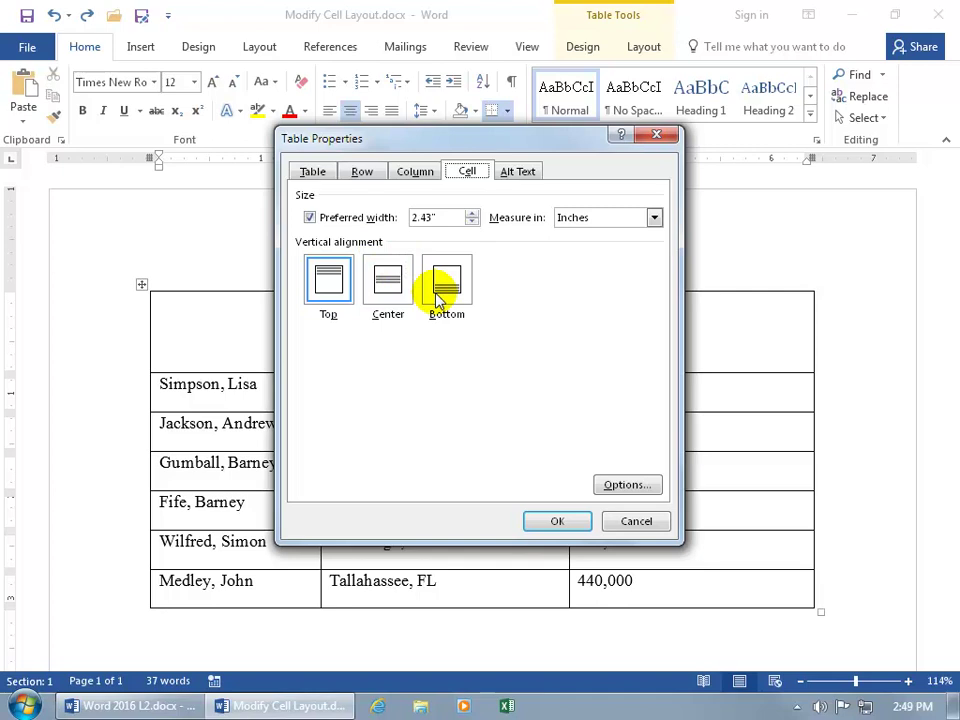
left_click(392, 278)
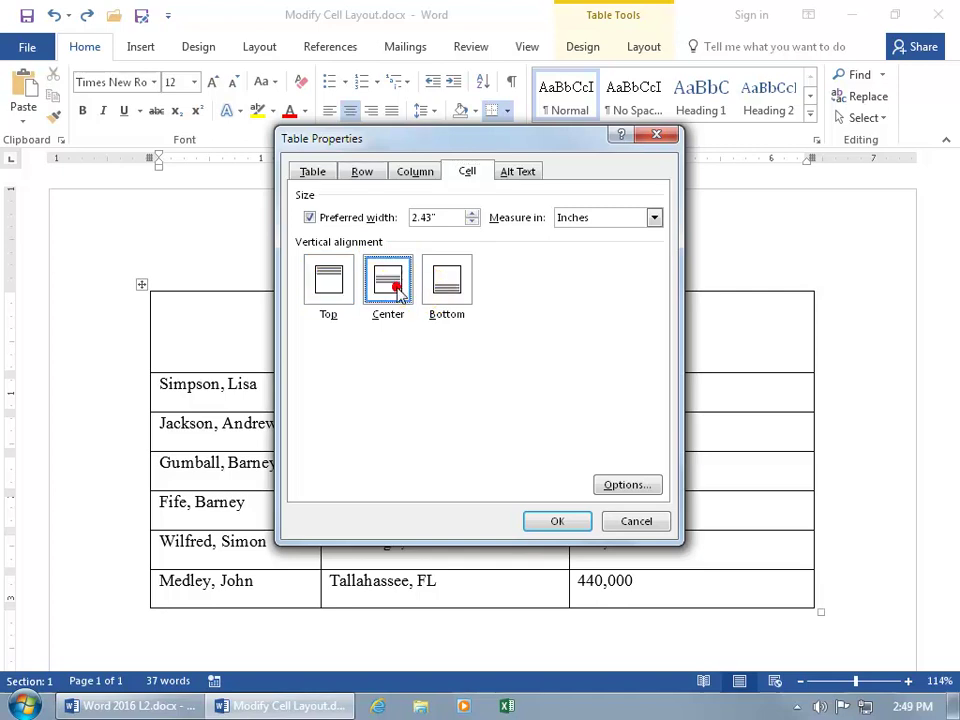
left_click(557, 522)
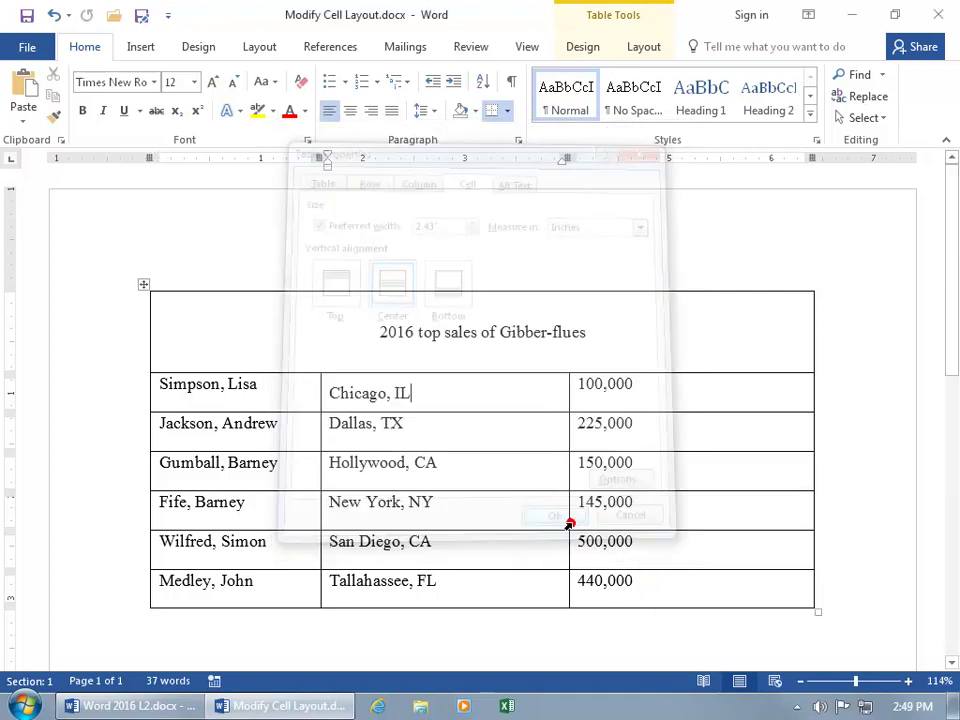
- Set the vertical alignment of all cells below the title row to Center through the table properties
left_click(408, 395)
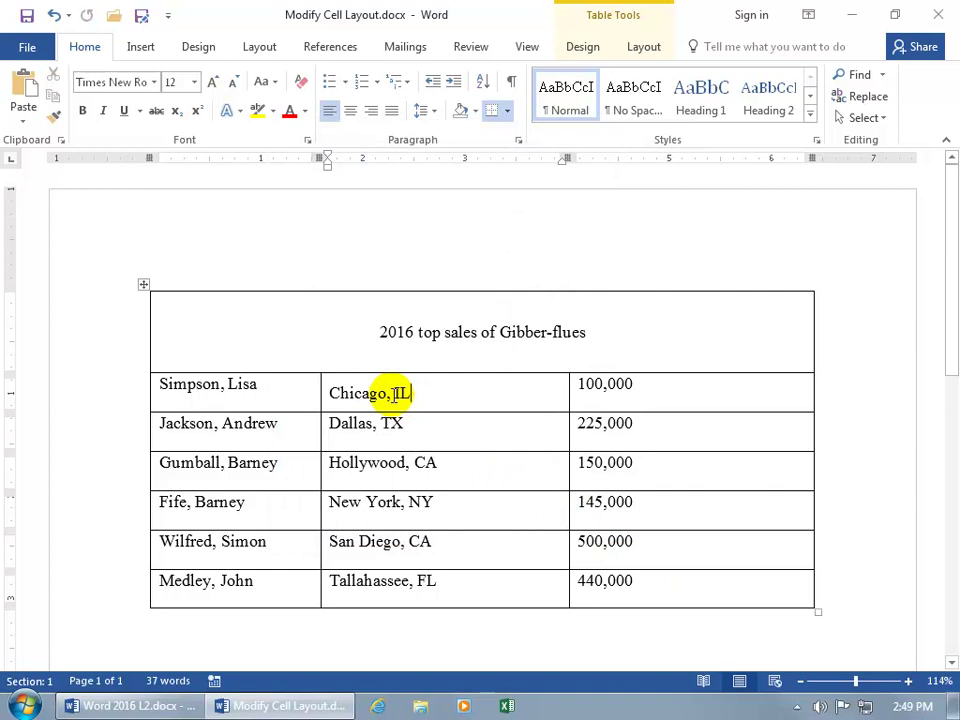
left_click_drag(160, 383, 696, 585)
right_click(671, 579)
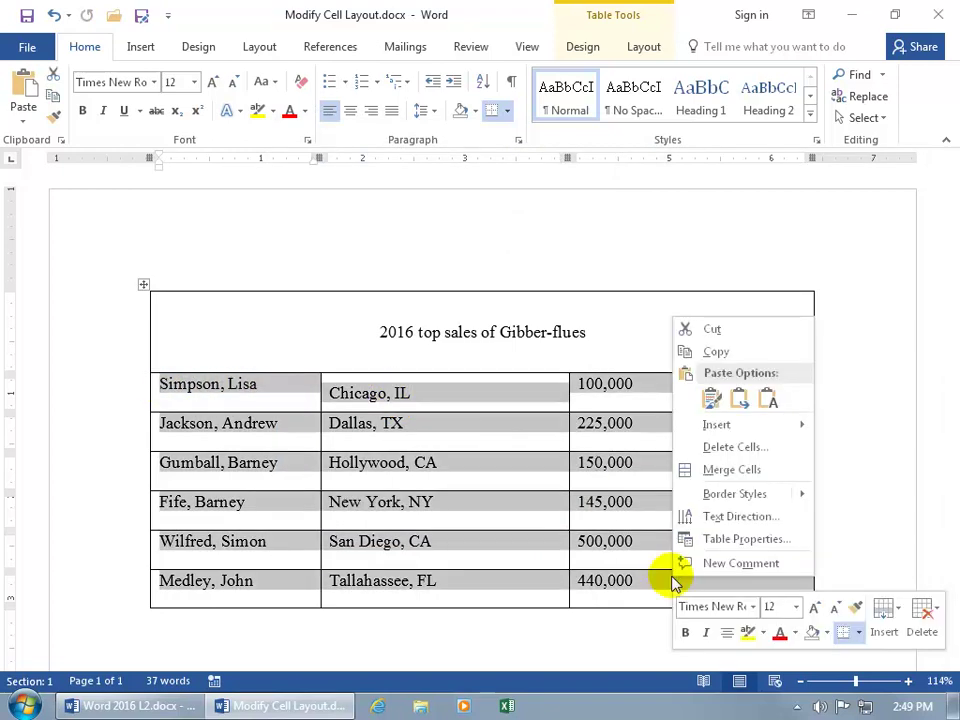
left_click(686, 540)
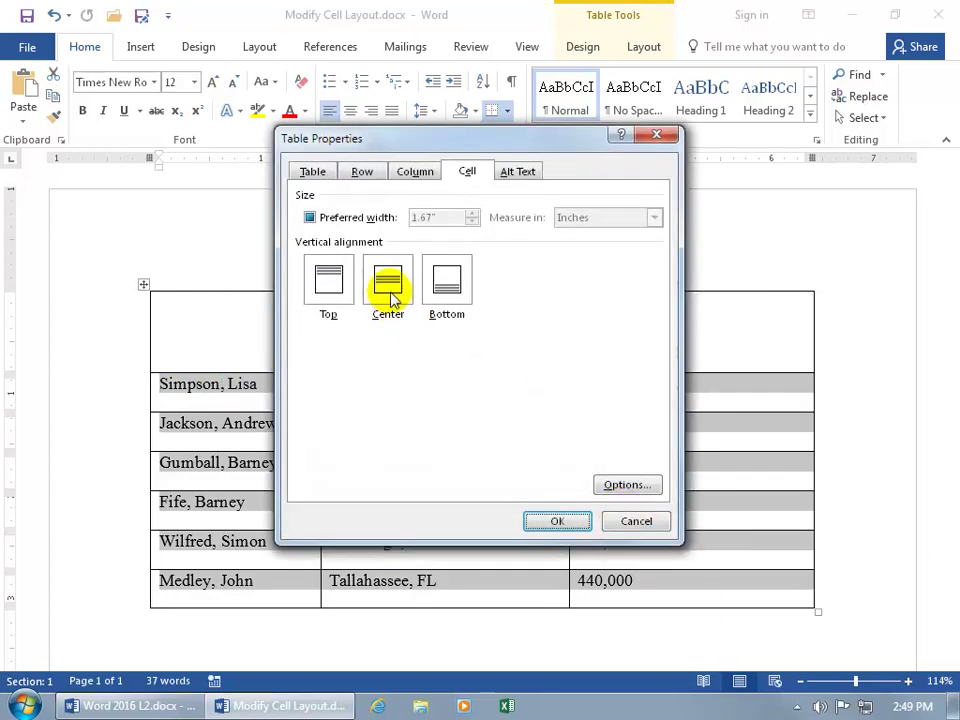
left_click(390, 290)
left_click(558, 520)
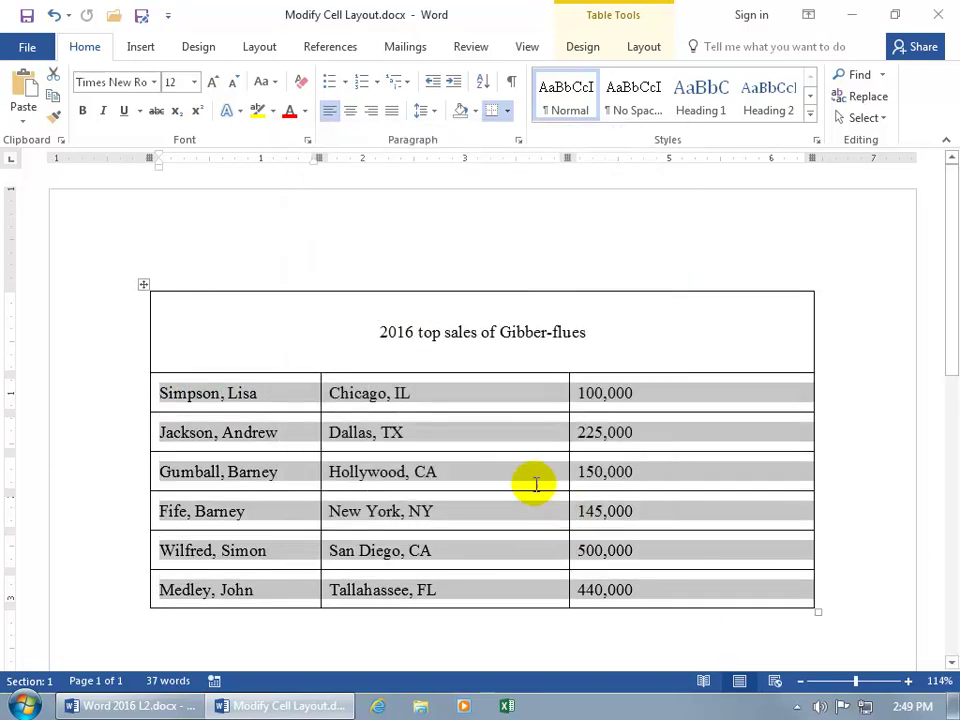
- Open the table's properties from the "Hollywood, CA" cell and show the alternative text settings
left_click(534, 480)
right_click(508, 475)
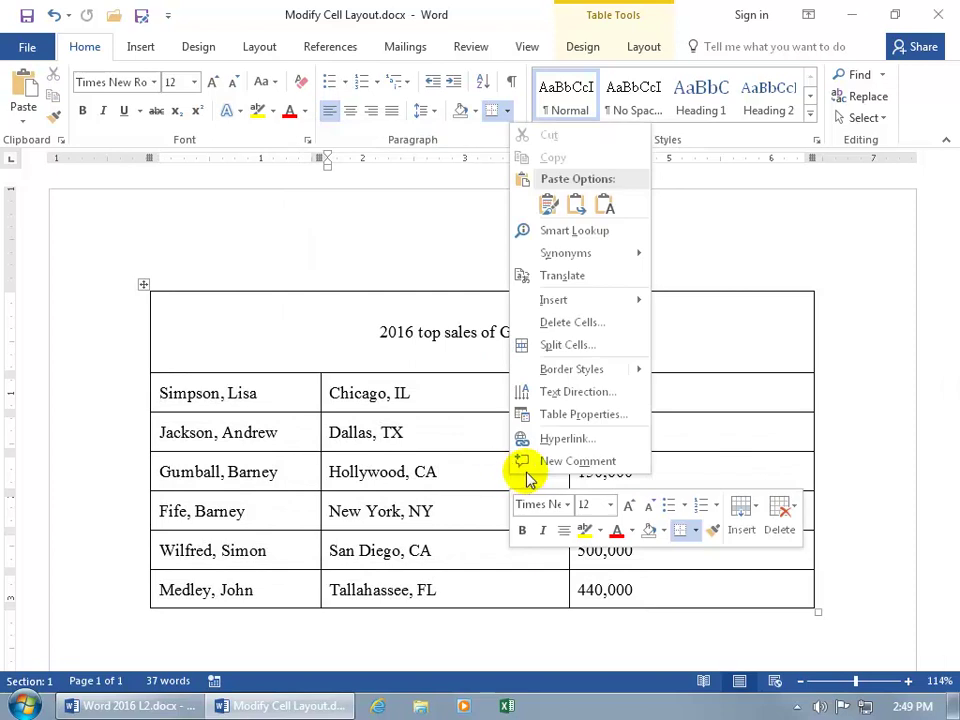
left_click(548, 413)
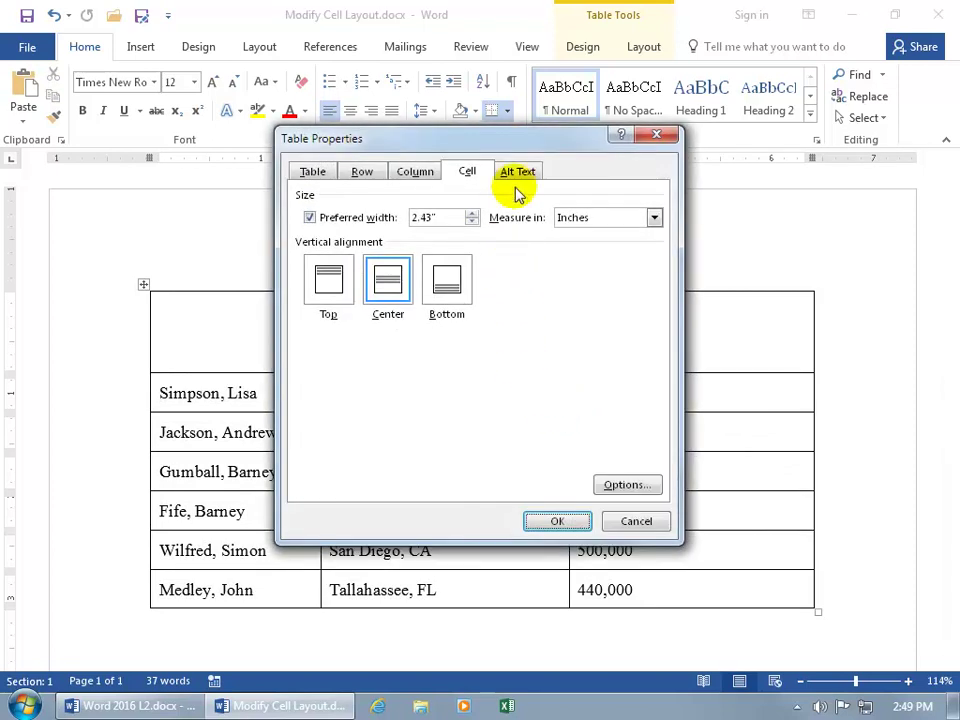
left_click(519, 172)
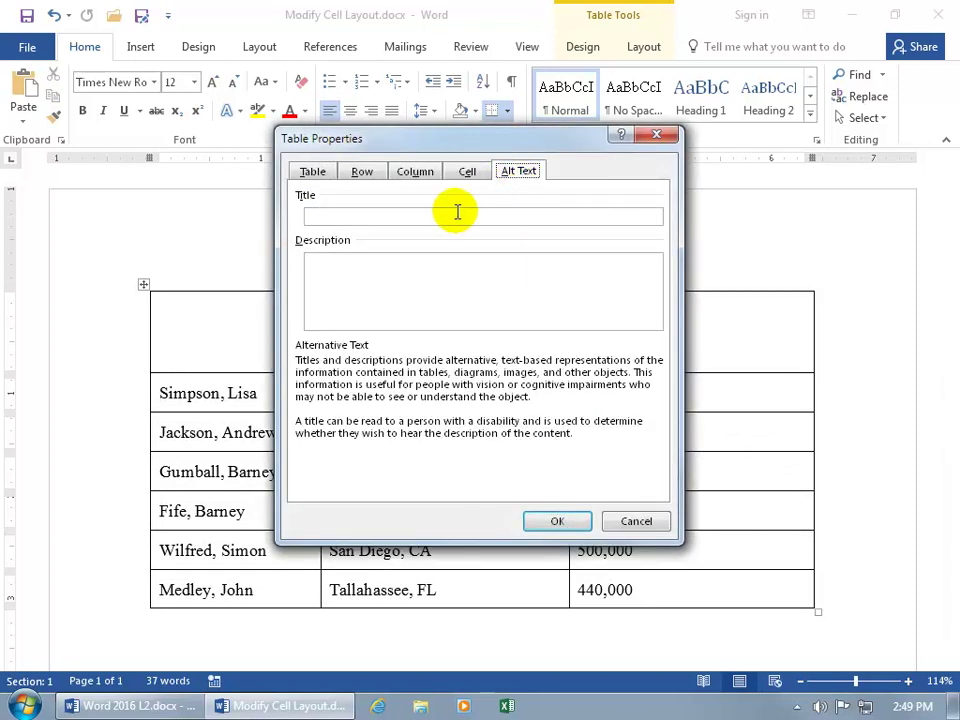